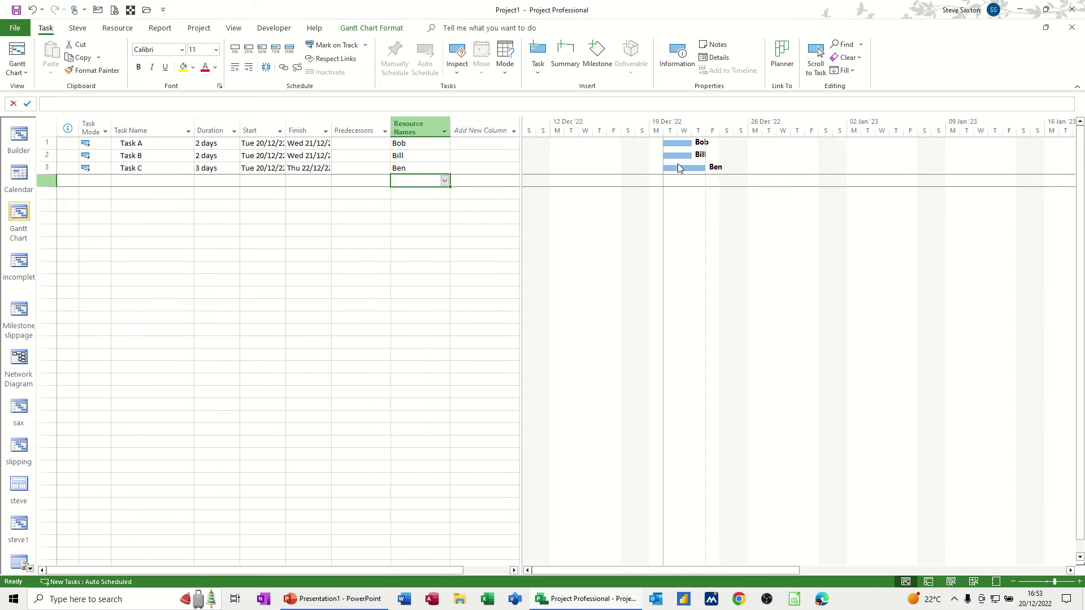
- Target an empty area of the Gantt chart beside Tasks A, B and C for Bar Styles
{"action": "mouse_move", "coordinate": [680, 170]}
- Open Bar Styles and add new styles named Bob and Bill at the end of the list
{"action": "double_click", "coordinate": [579, 219]}
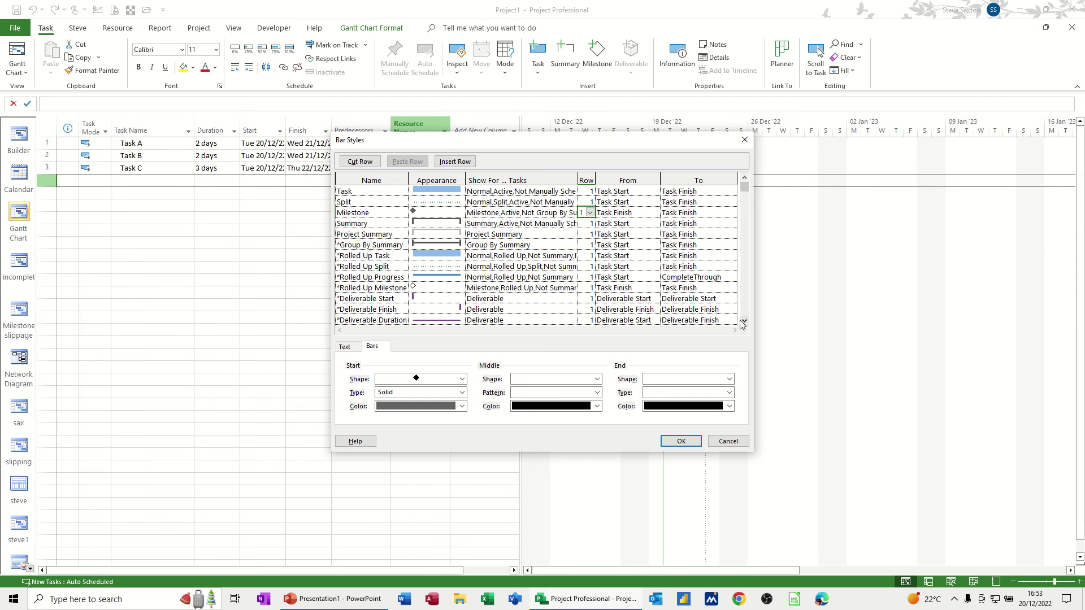
{"action": "left_click_drag", "start_coordinate": [744, 322], "coordinate": [743, 322]}
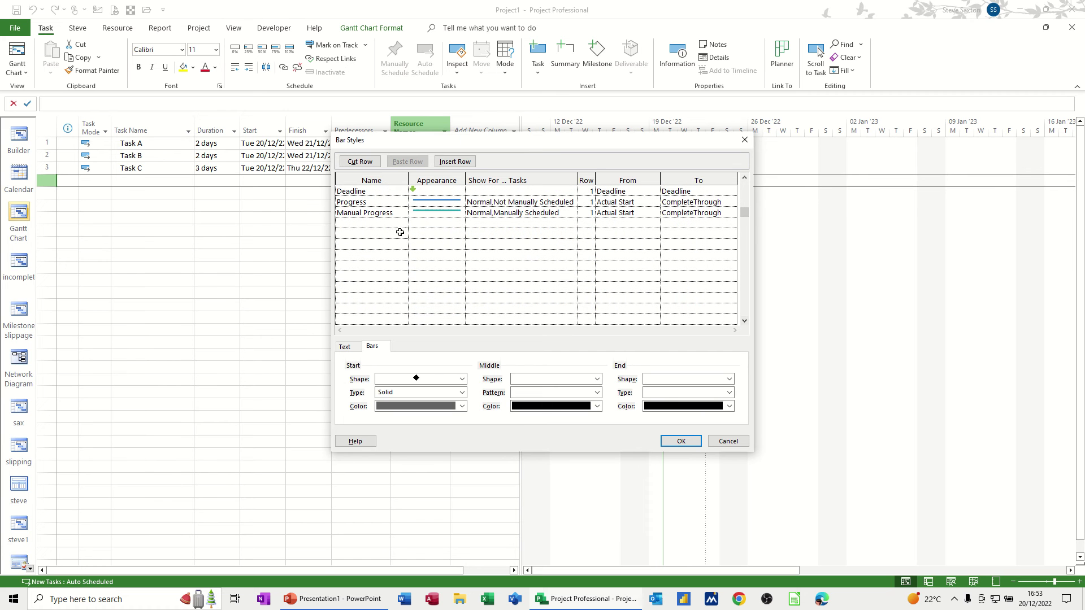
{"action": "left_click", "coordinate": [381, 225]}
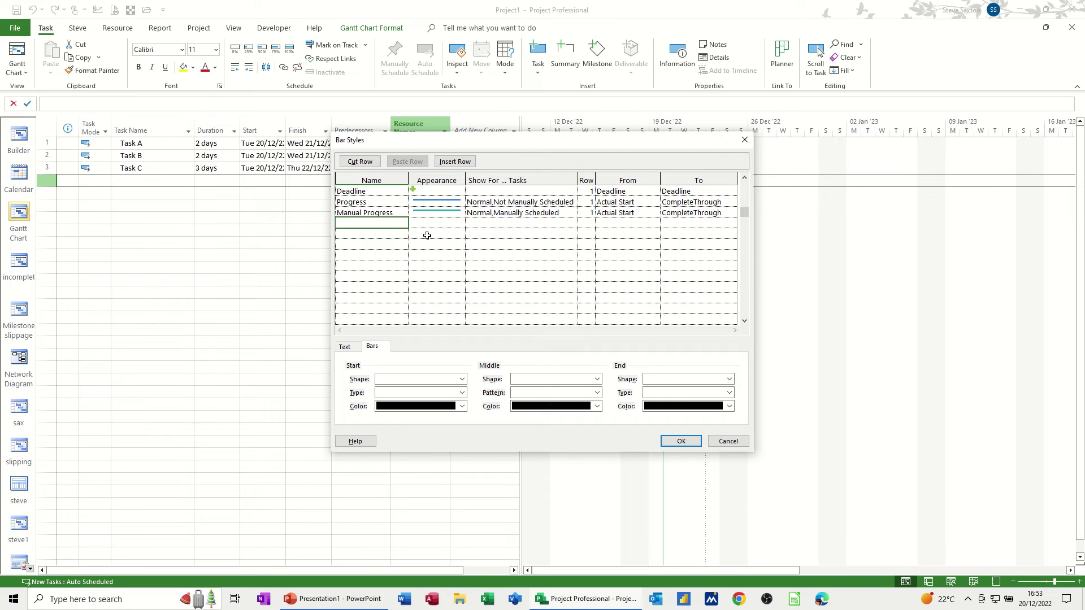
{"action": "type", "text": "Bob"}
{"action": "key", "text": "Return"}
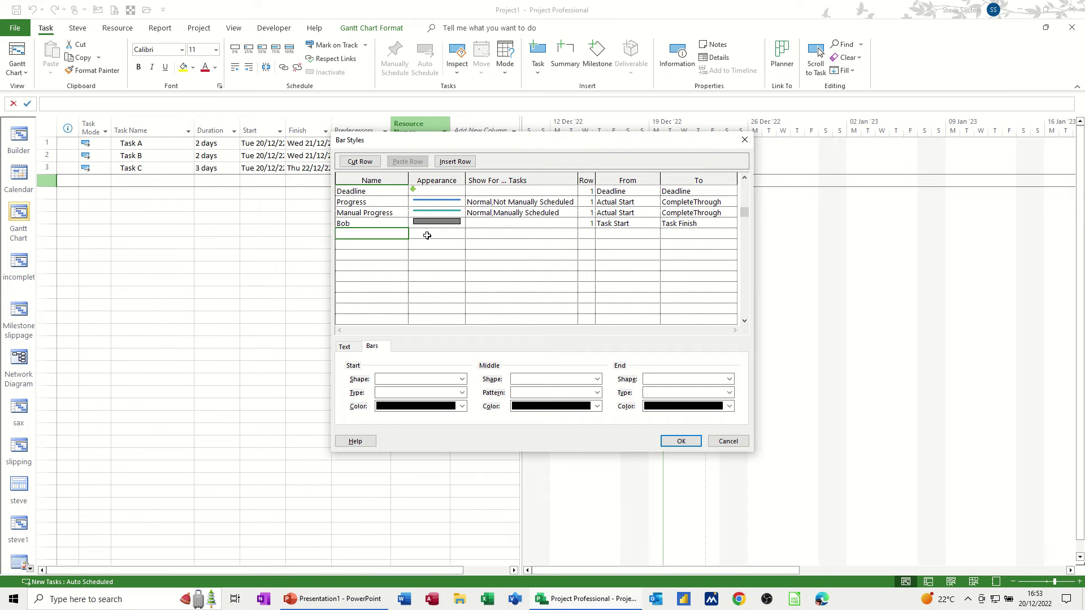
{"action": "type", "text": "Bill"}
{"action": "key", "text": "Return"}
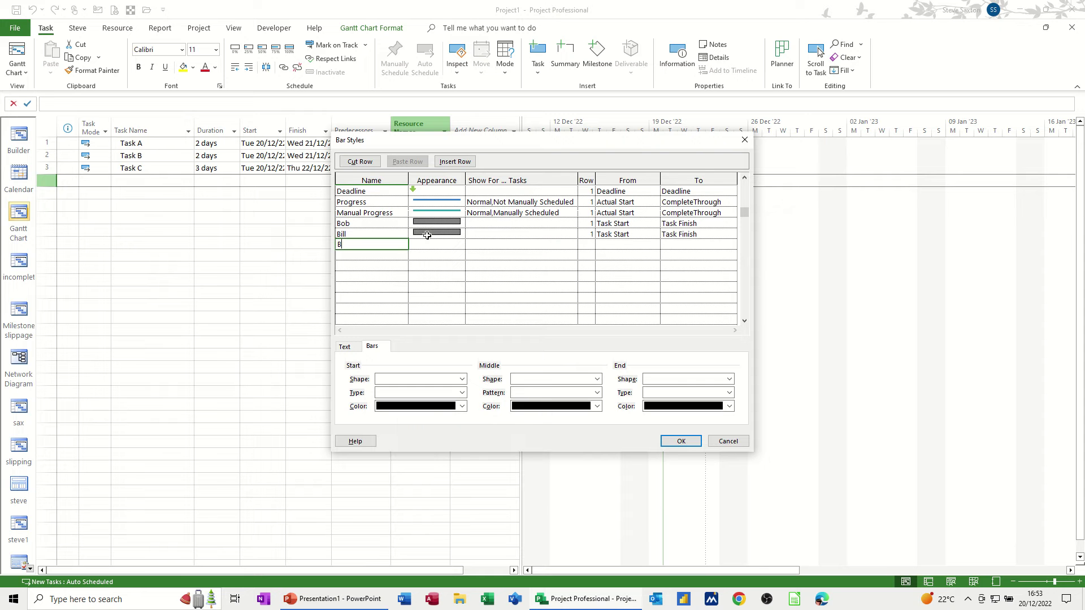
- Finish adding Ben, then colour the Bob, Bill and Ben bars green, gold and light blue
{"action": "left_click", "coordinate": [428, 222]}
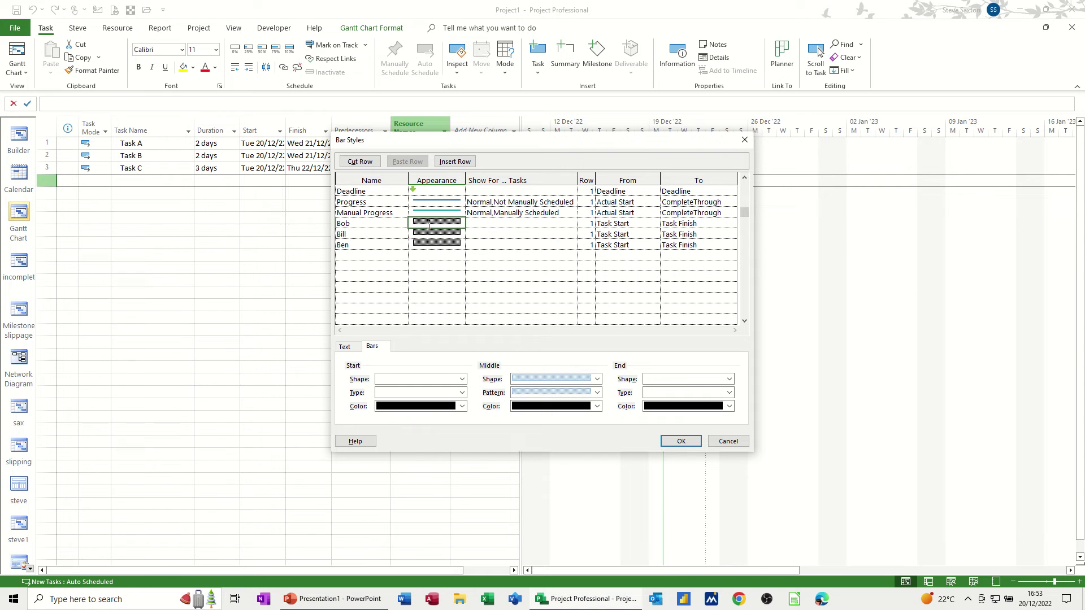
{"action": "left_click", "coordinate": [598, 407]}
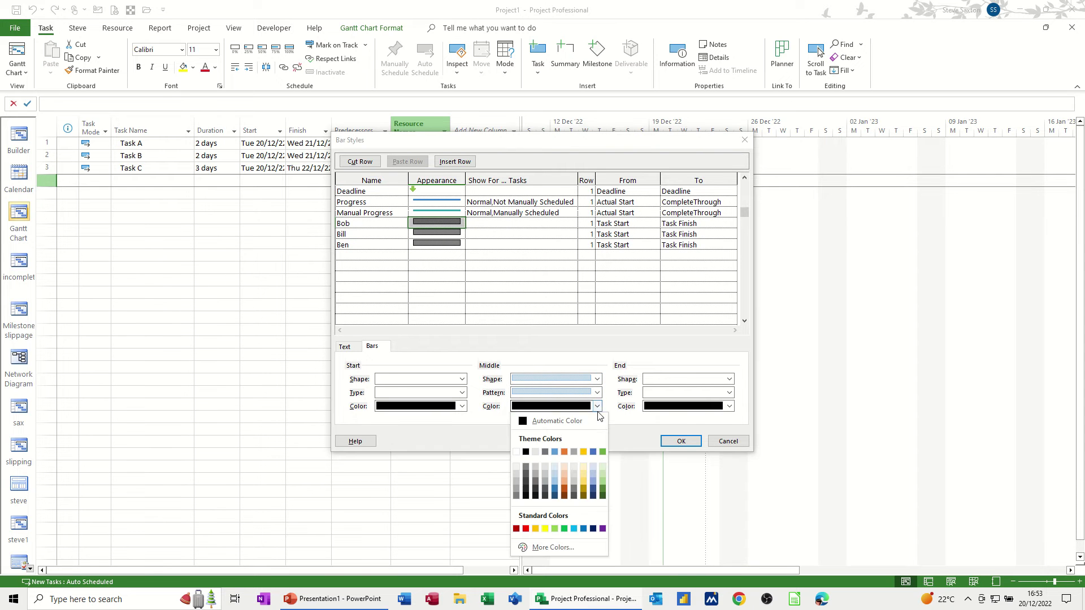
{"action": "left_click", "coordinate": [602, 451]}
{"action": "left_click", "coordinate": [445, 233]}
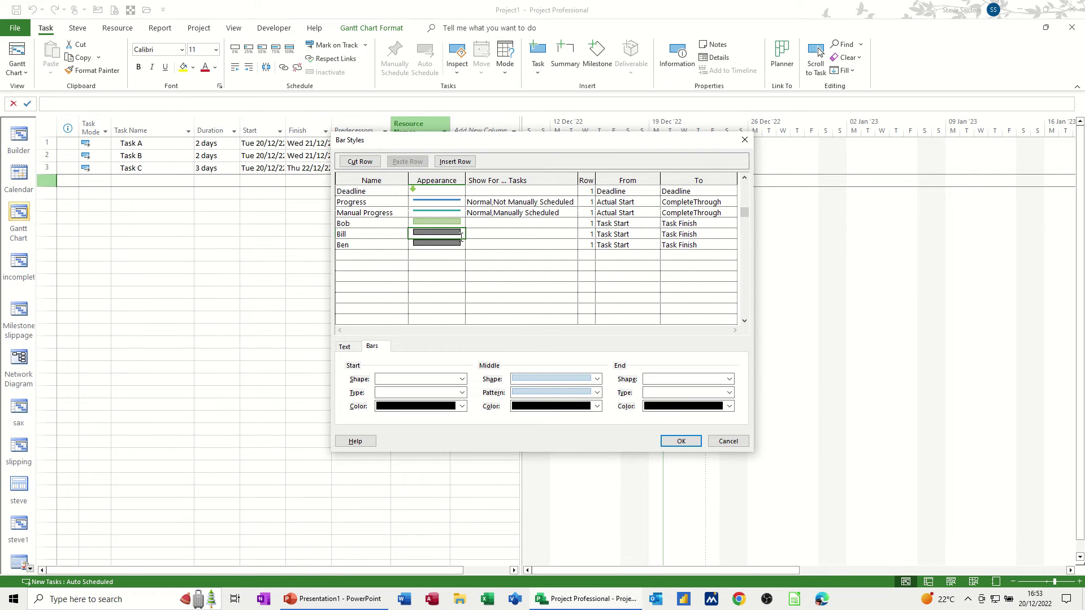
{"action": "left_click", "coordinate": [597, 406]}
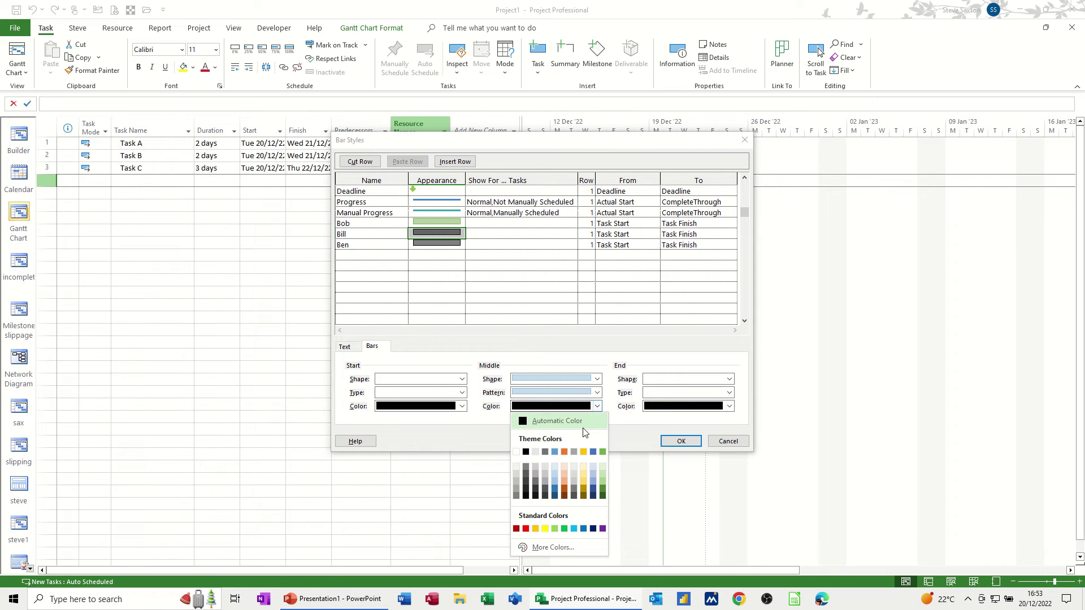
{"action": "left_click", "coordinate": [535, 528]}
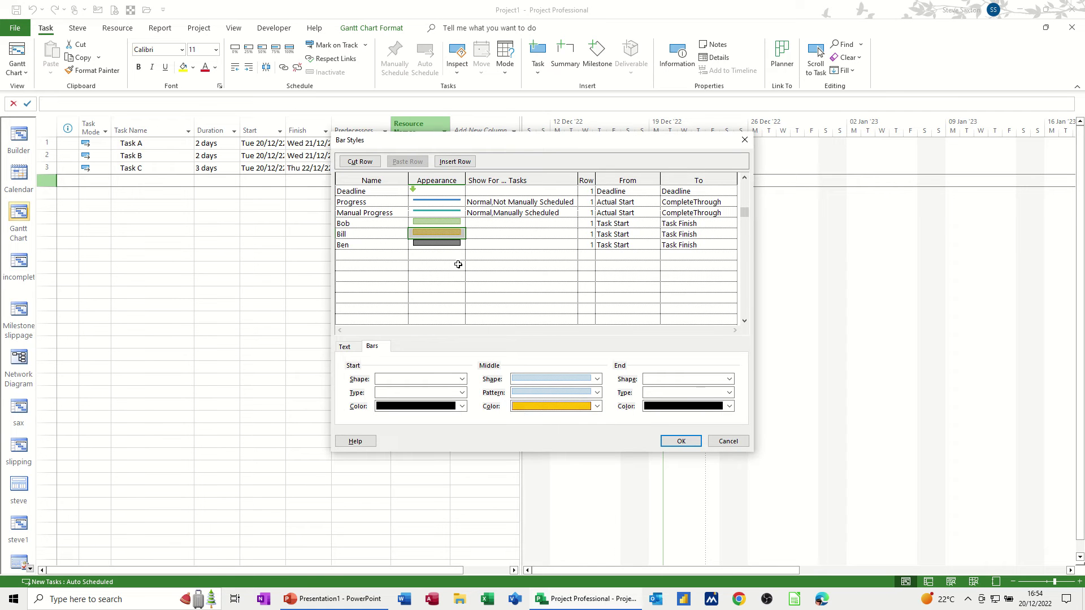
{"action": "left_click", "coordinate": [453, 245]}
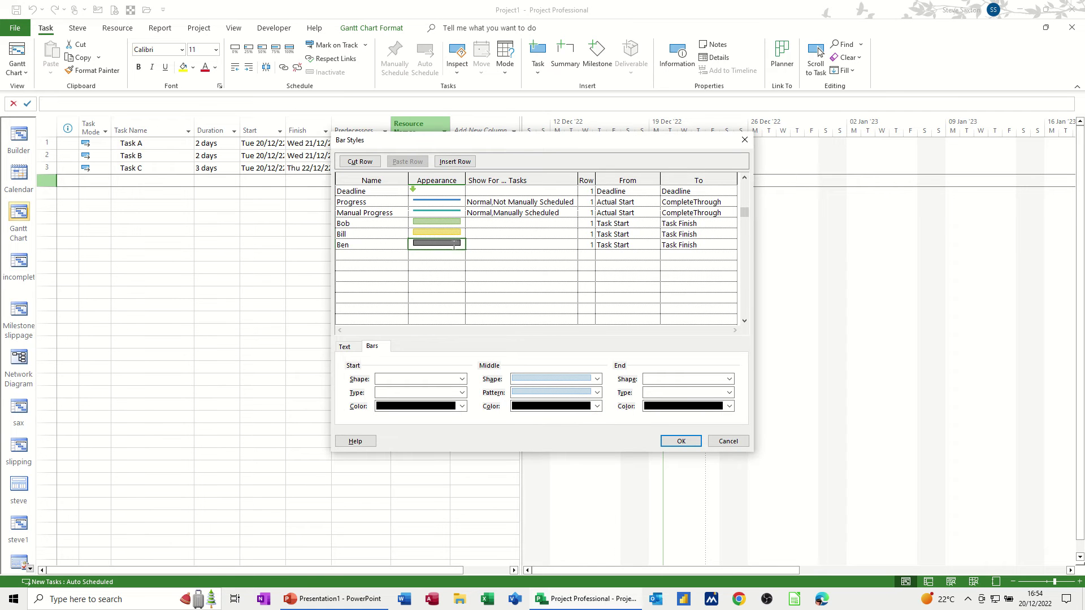
{"action": "left_click", "coordinate": [597, 406]}
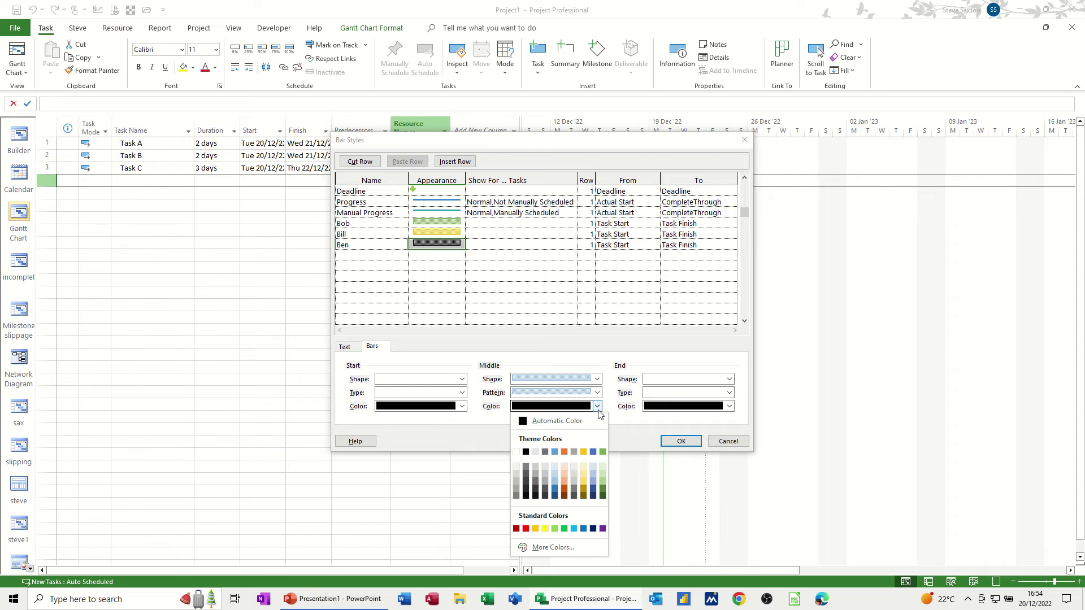
{"action": "left_click", "coordinate": [555, 483]}
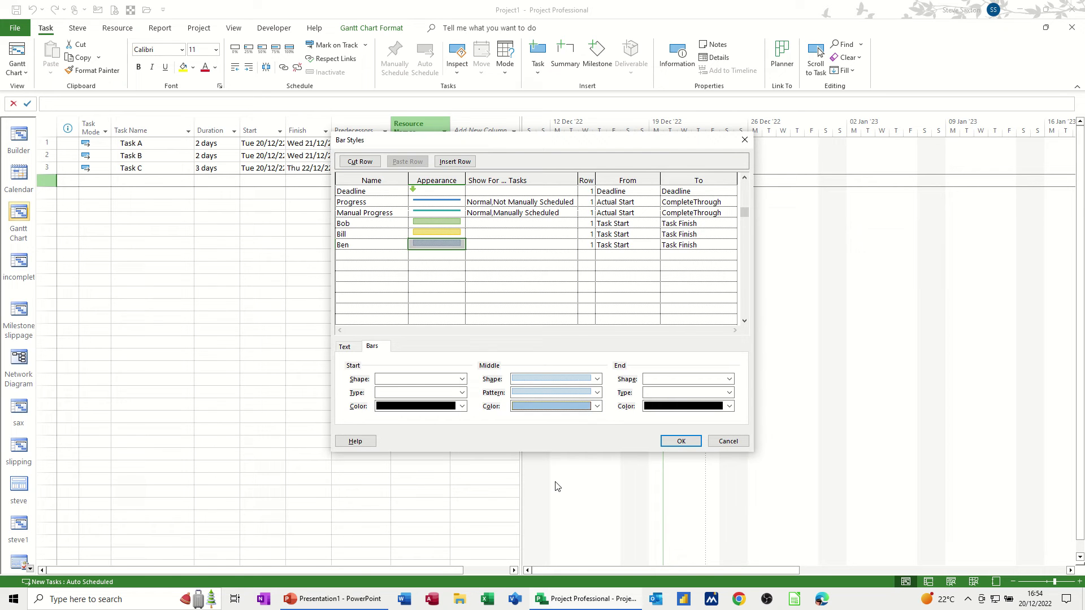
- Show the Bob, Bill and Ben bar styles for Flag1, Flag2 and Flag3 tasks respectively
{"action": "left_click", "coordinate": [489, 224]}
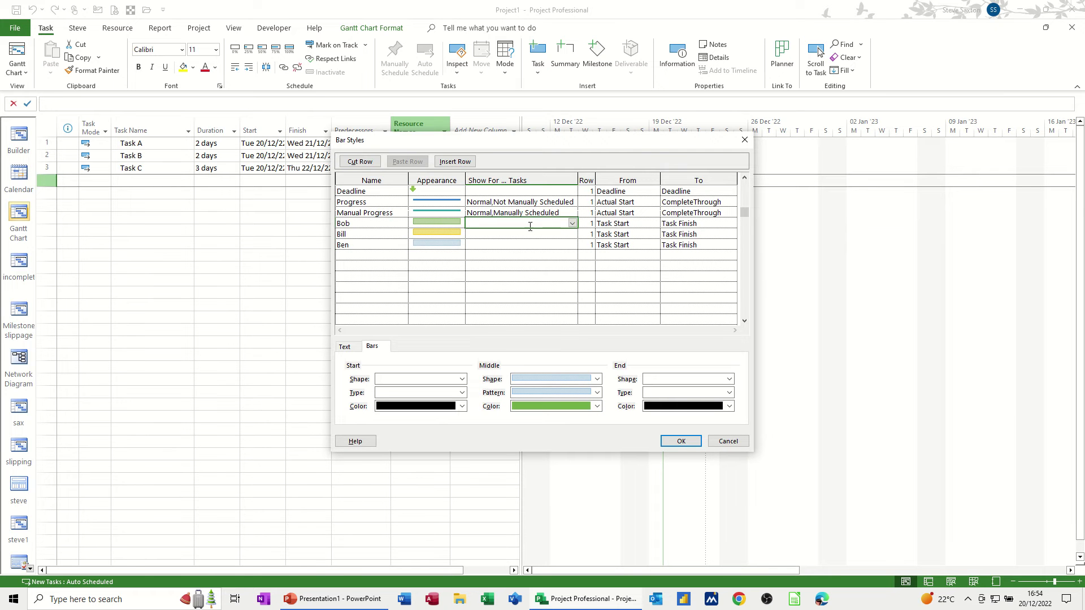
{"action": "left_click", "coordinate": [572, 224]}
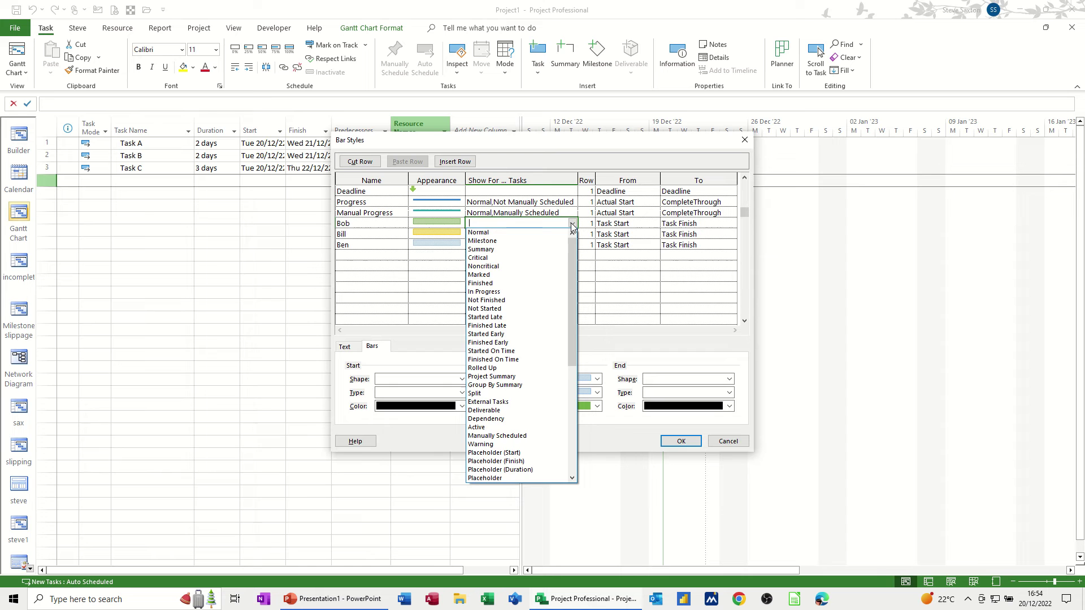
{"action": "type", "text": "f"}
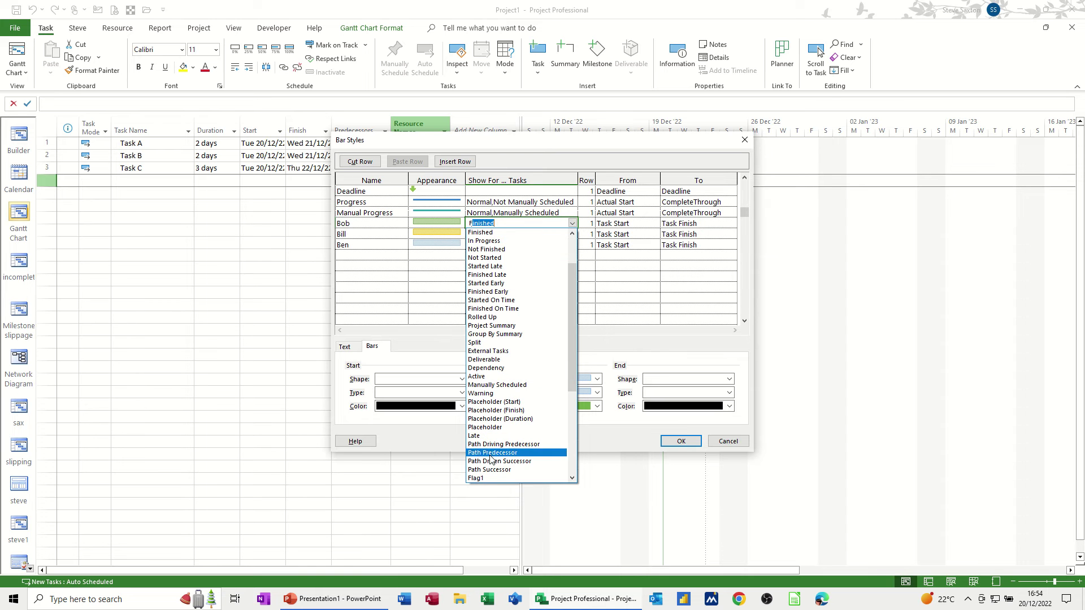
{"action": "left_click", "coordinate": [489, 479]}
{"action": "left_click", "coordinate": [480, 235]}
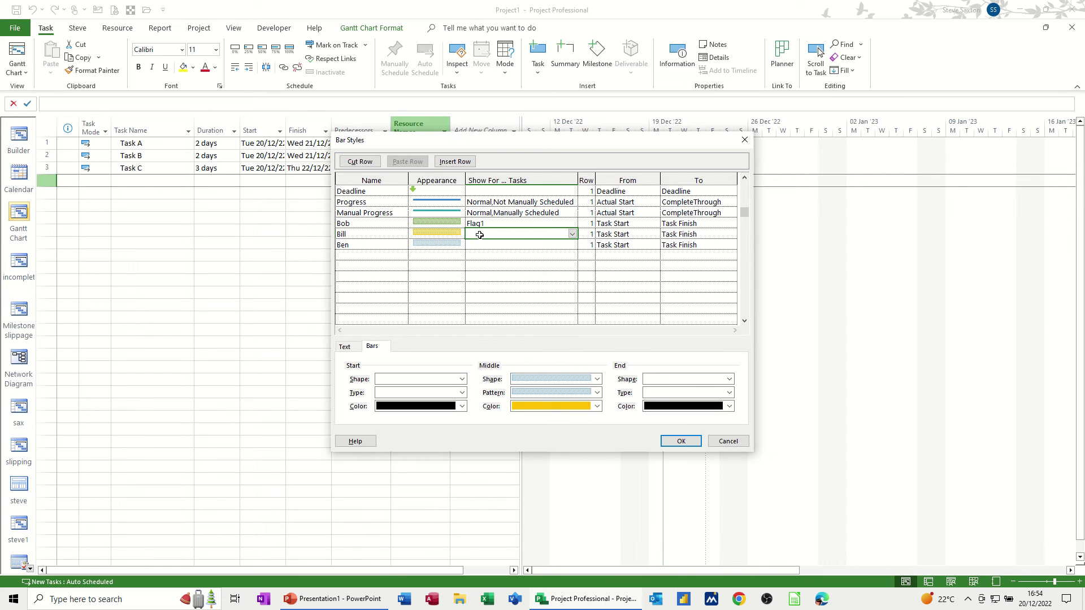
{"action": "type", "text": "fl"}
{"action": "left_click", "coordinate": [573, 233]}
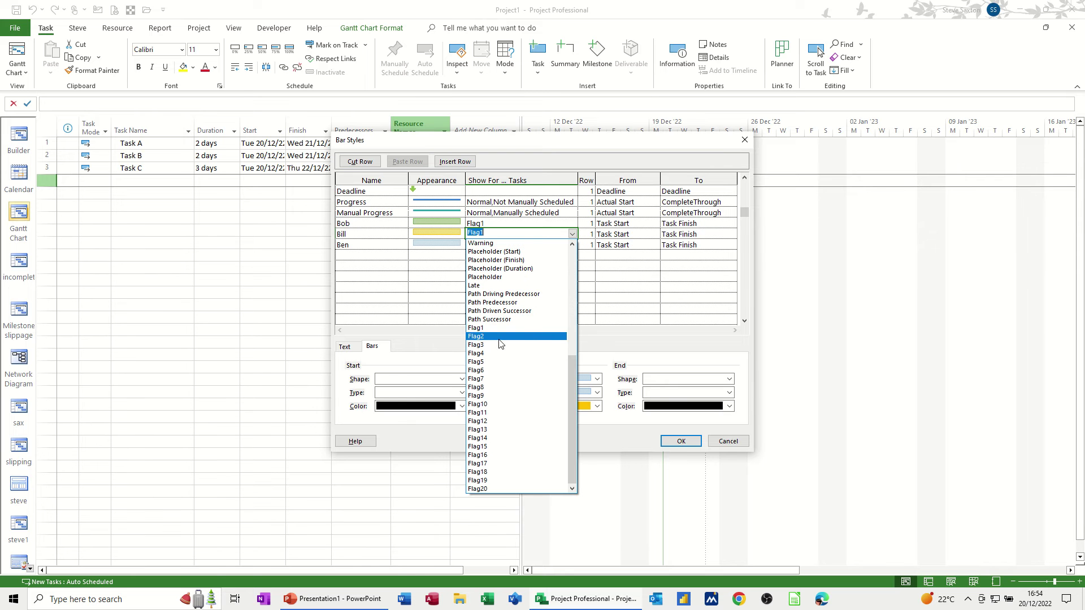
{"action": "left_click", "coordinate": [499, 337]}
{"action": "left_click", "coordinate": [481, 244]}
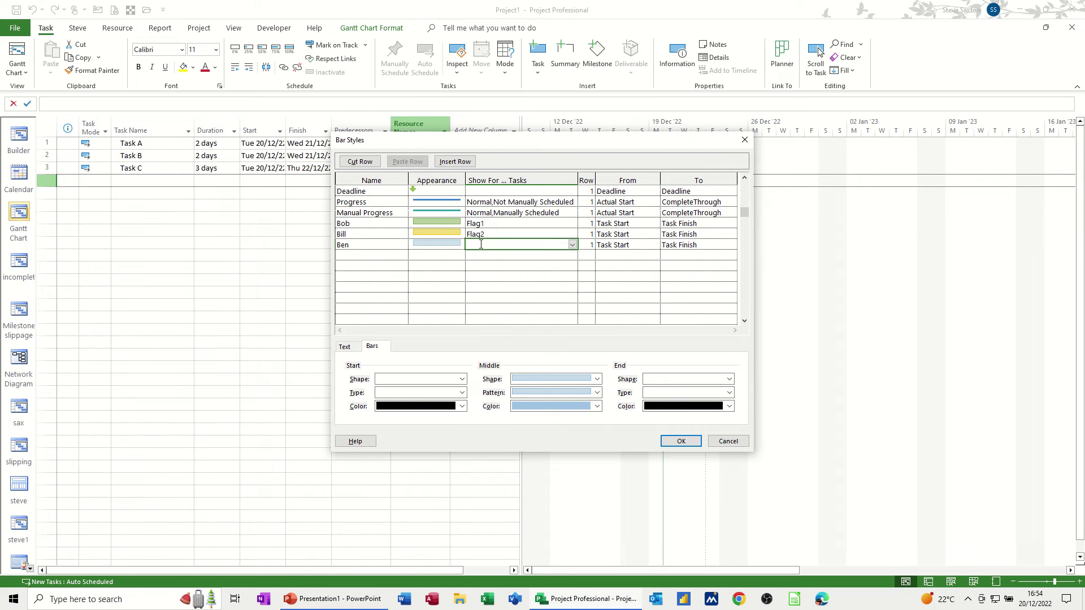
{"action": "type", "text": "fl"}
{"action": "left_click", "coordinate": [488, 255]}
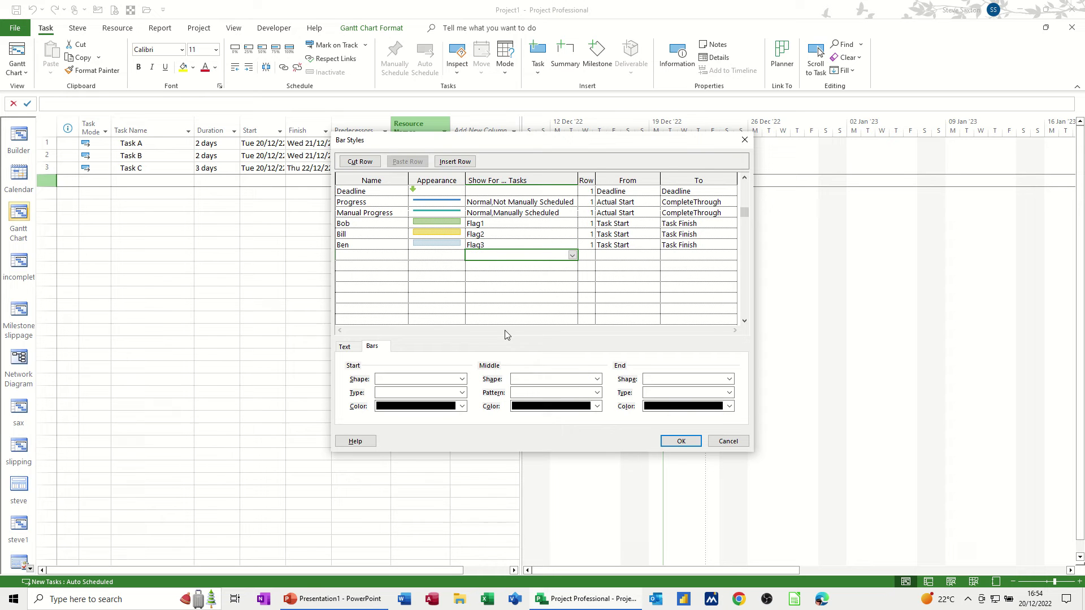
- Accept the bar styles and insert a Flag1 column into the widened task table
{"action": "left_click", "coordinate": [681, 441]}
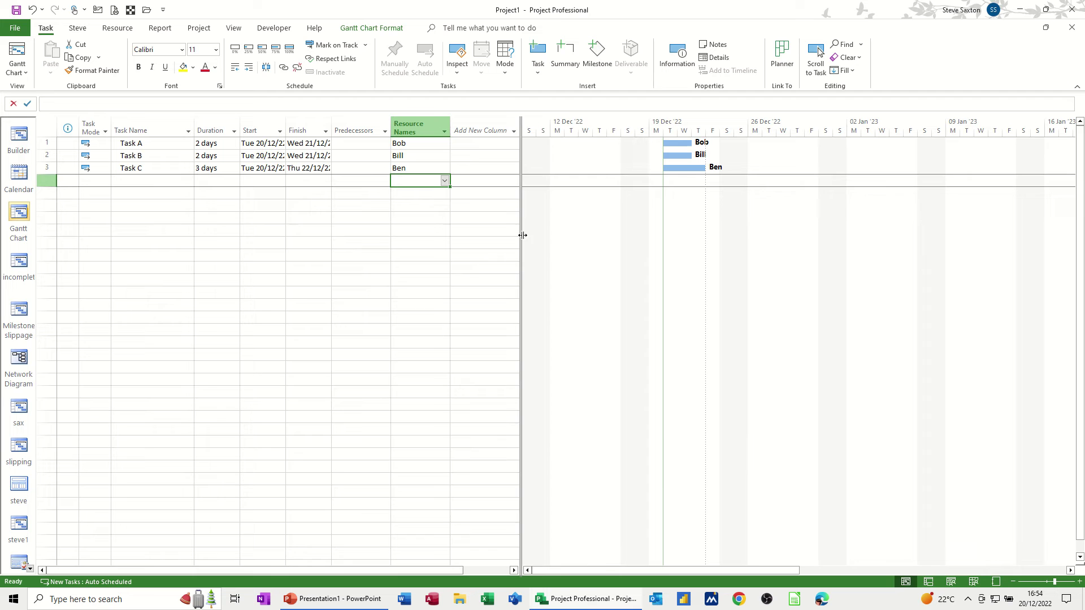
{"action": "left_click_drag", "start_coordinate": [520, 235], "coordinate": [601, 235]}
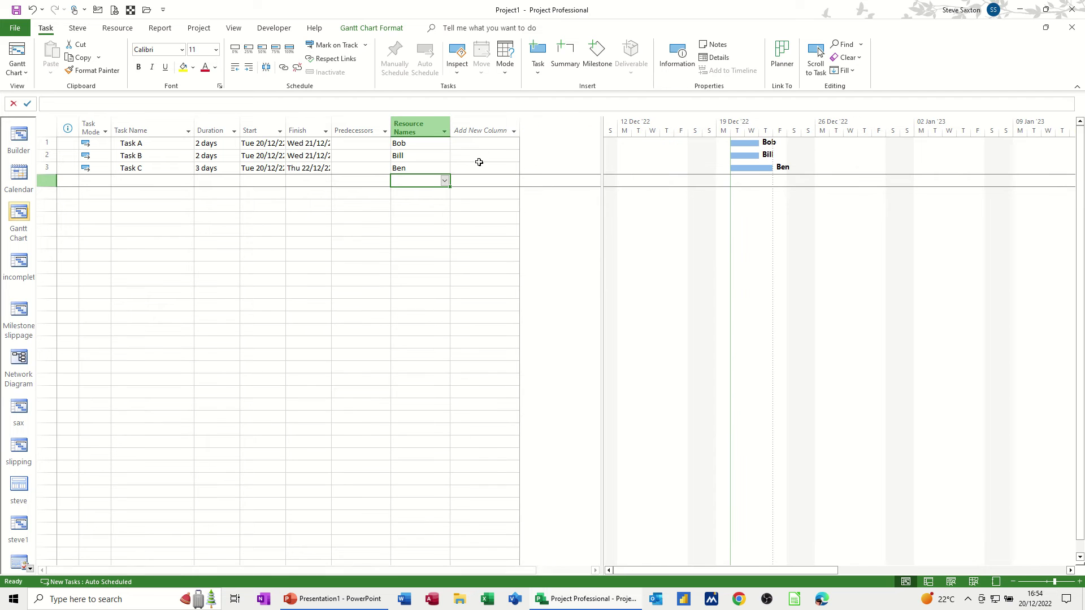
{"action": "right_click", "coordinate": [480, 127]}
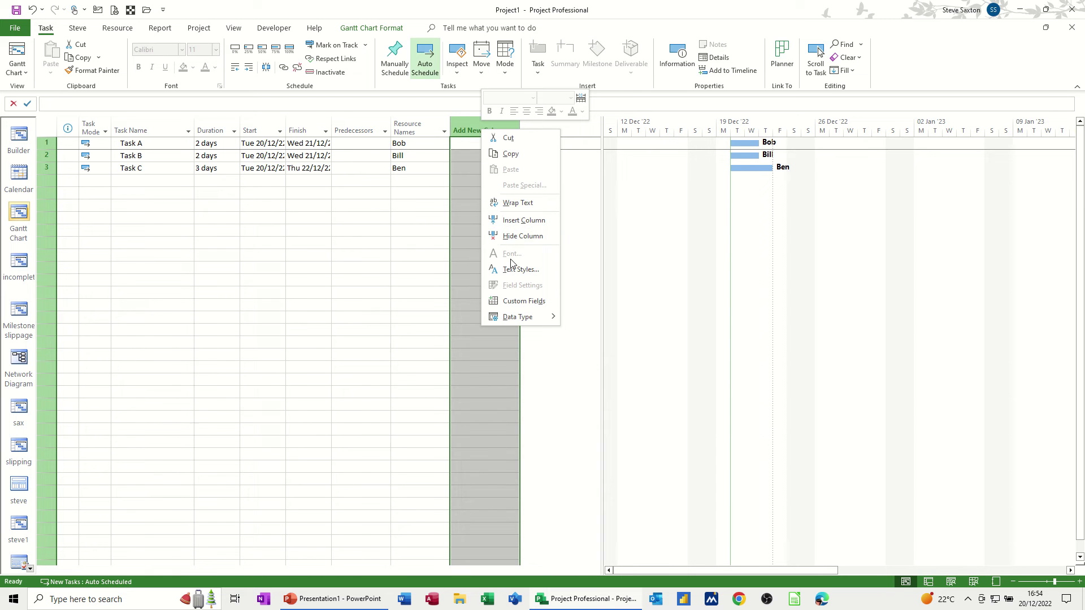
{"action": "left_click", "coordinate": [497, 220]}
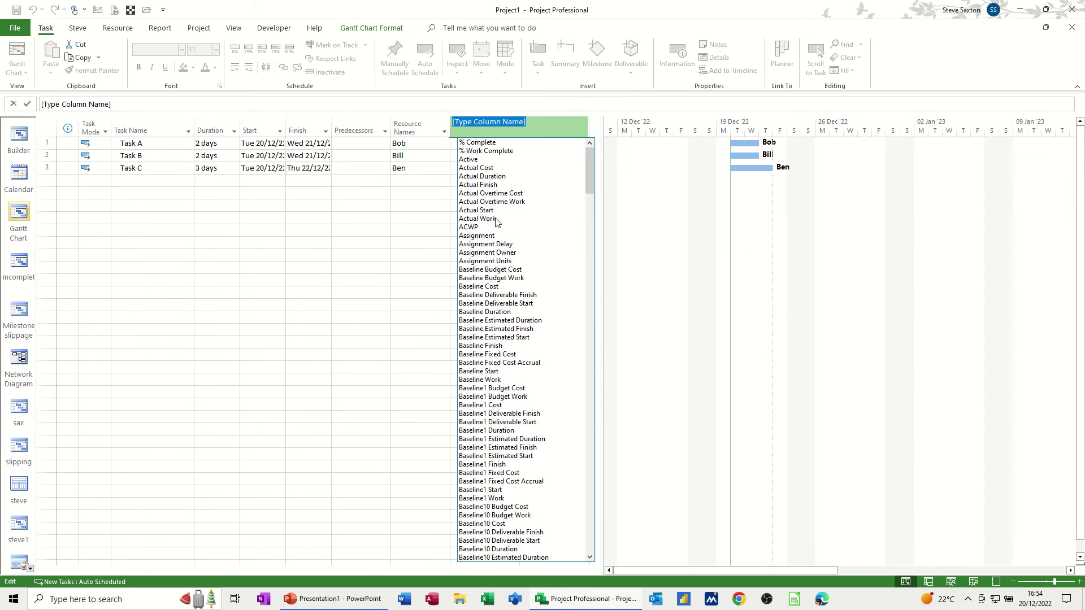
{"action": "type", "text": "flag1"}
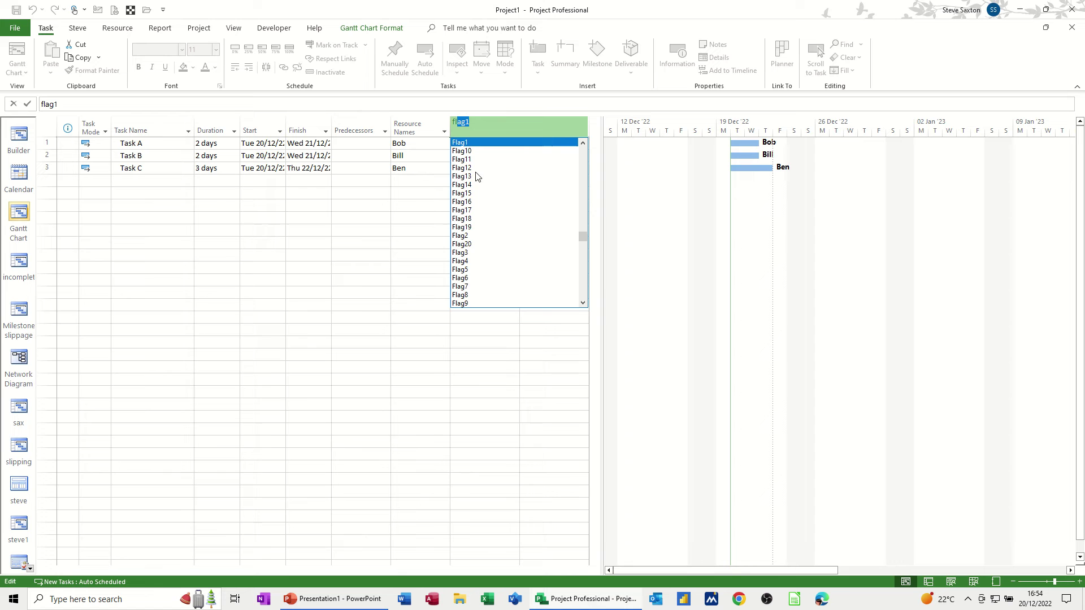
{"action": "key", "text": "Return"}
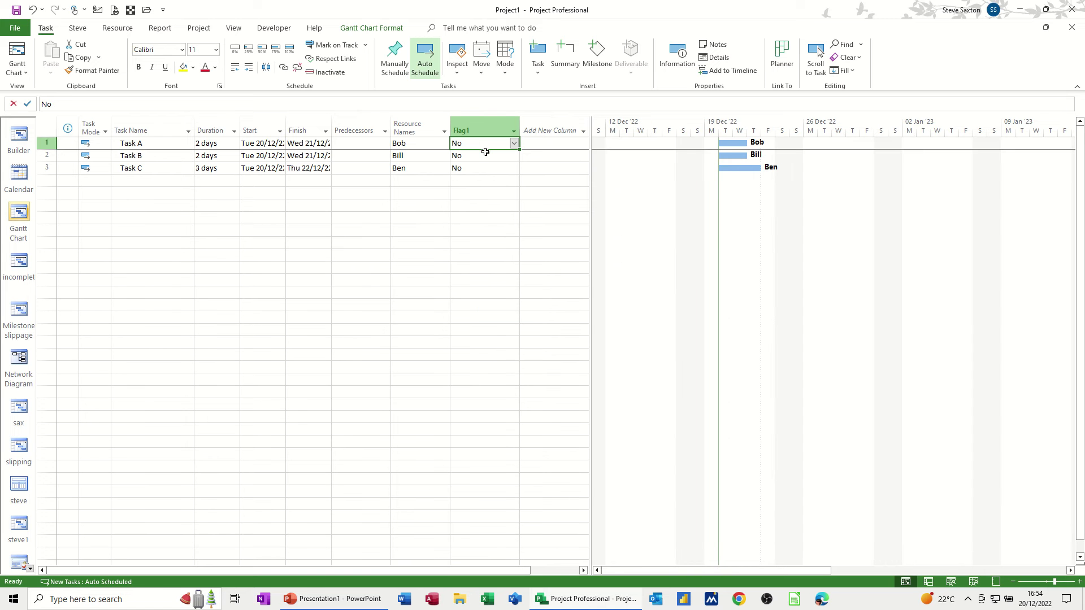
- Switch Task A's Flag1 to Yes and back to No twice to check its green bar
{"action": "left_click", "coordinate": [514, 144]}
{"action": "left_click", "coordinate": [498, 151]}
{"action": "left_click", "coordinate": [515, 145]}
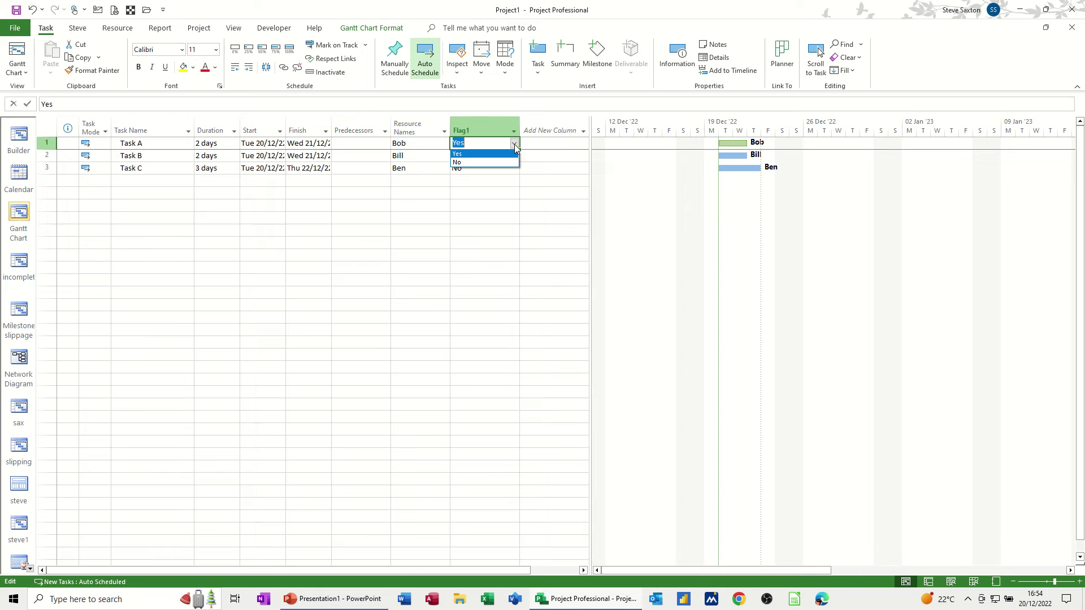
{"action": "left_click", "coordinate": [506, 164]}
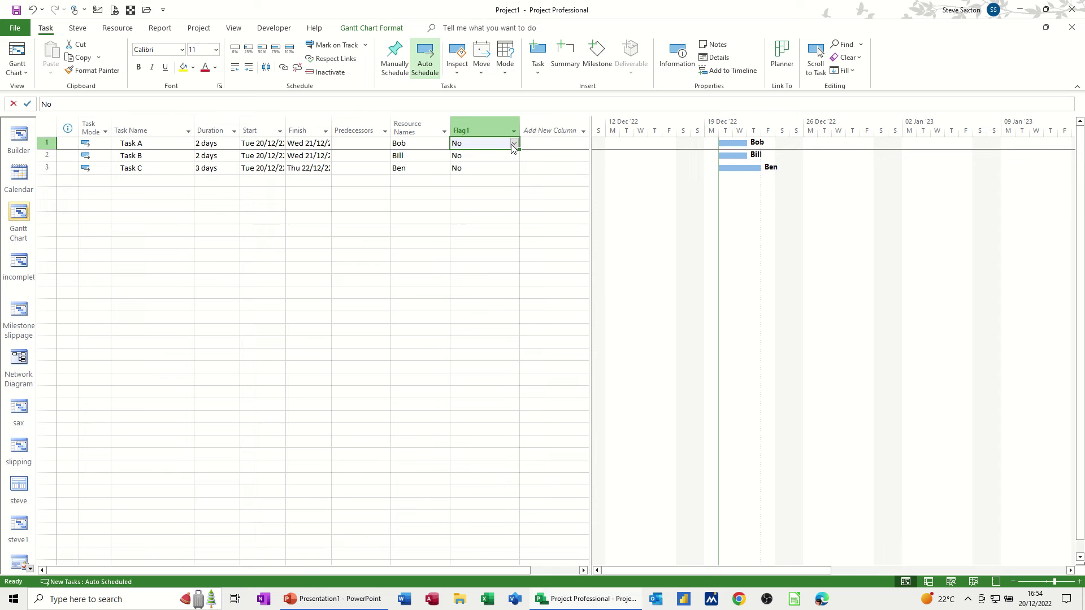
{"action": "left_click", "coordinate": [514, 144]}
{"action": "left_click", "coordinate": [490, 156]}
{"action": "left_click", "coordinate": [514, 145]}
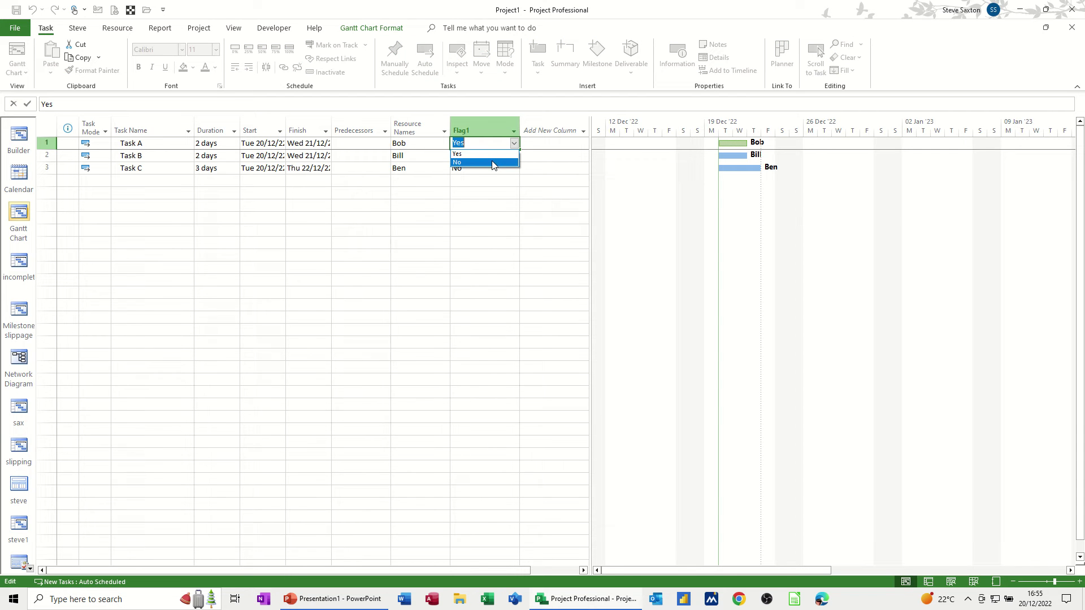
{"action": "left_click", "coordinate": [494, 163]}
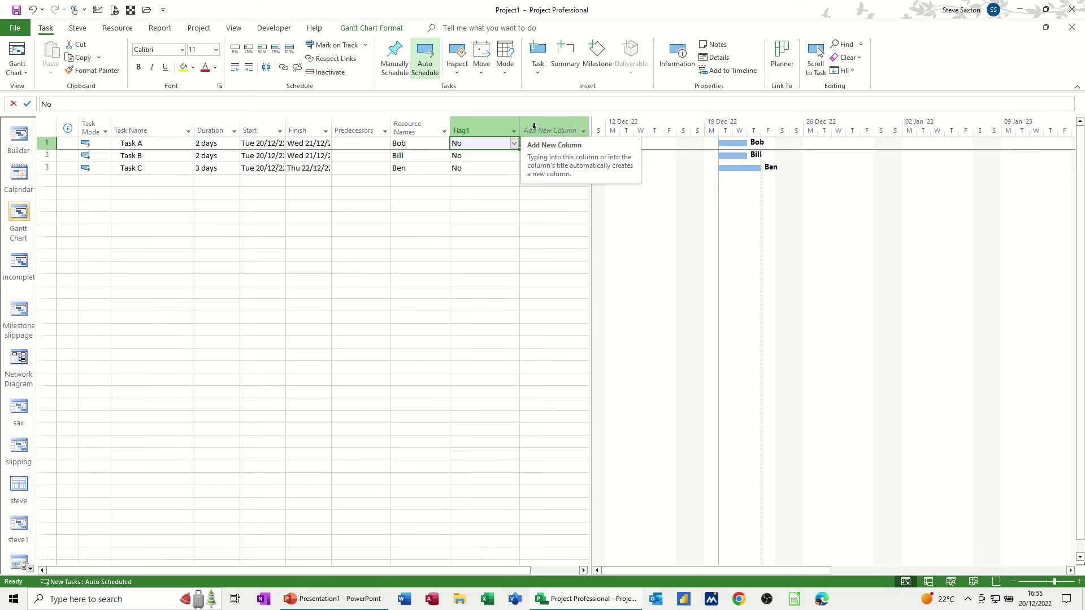
- In Custom Fields, rename the Flag-type field Flag1 to Bob
{"action": "right_click", "coordinate": [534, 126]}
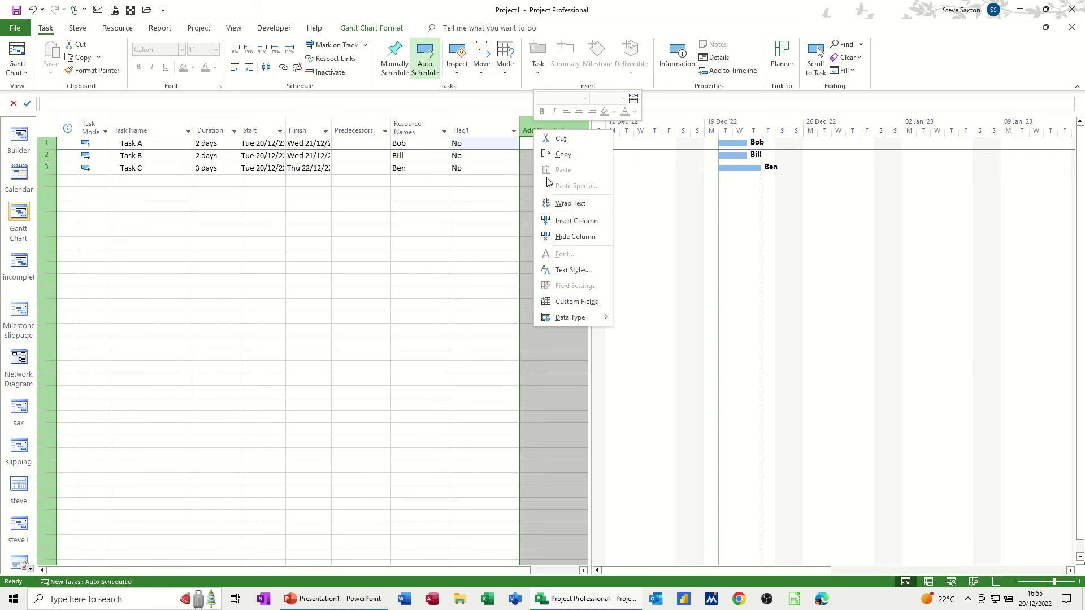
{"action": "left_click", "coordinate": [567, 305]}
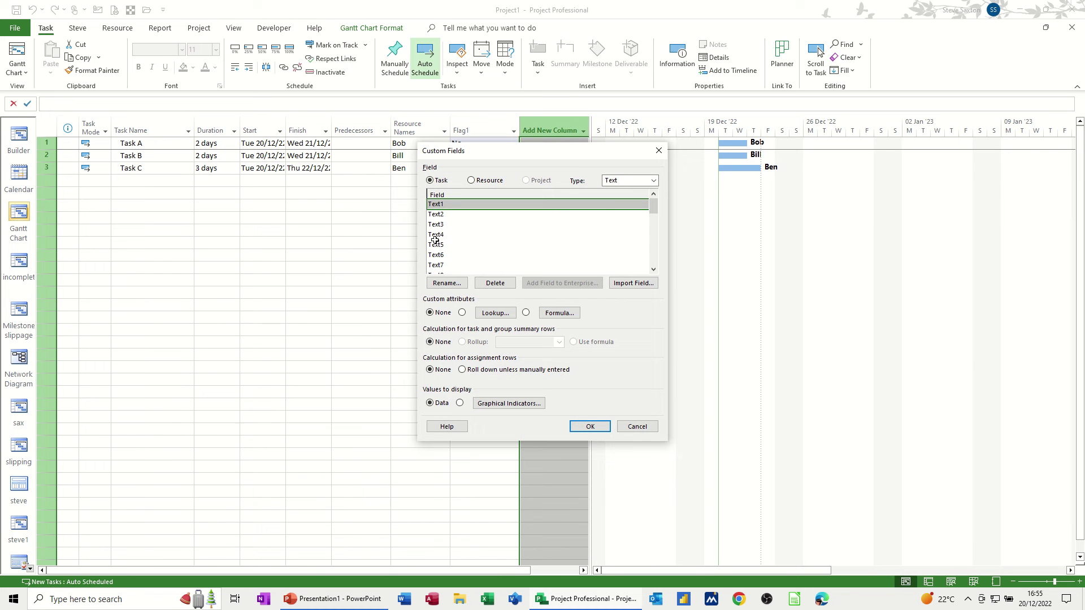
{"action": "left_click", "coordinate": [653, 180]}
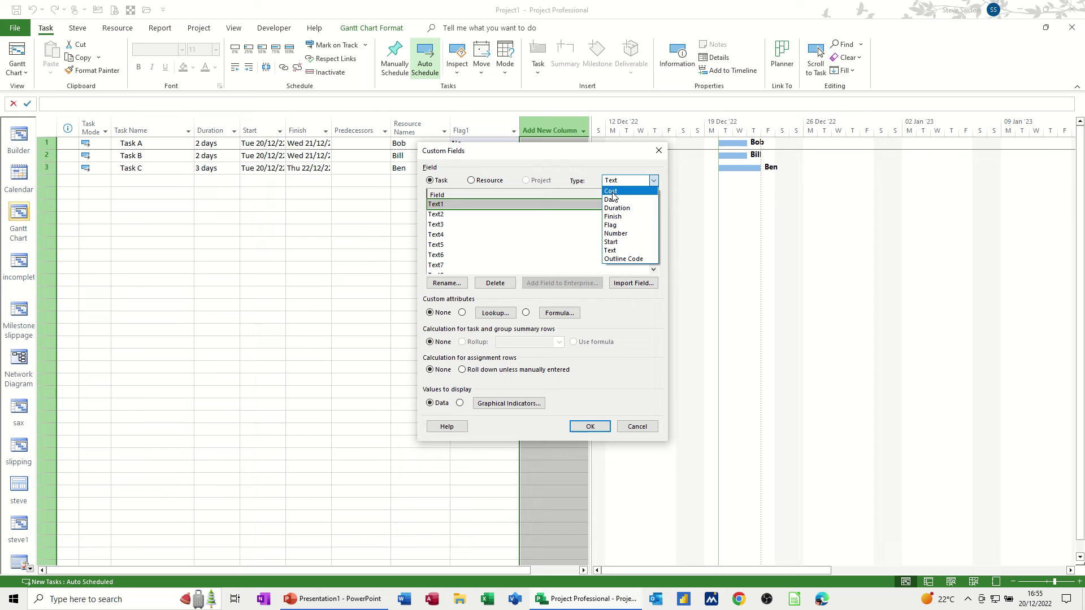
{"action": "left_click", "coordinate": [616, 225]}
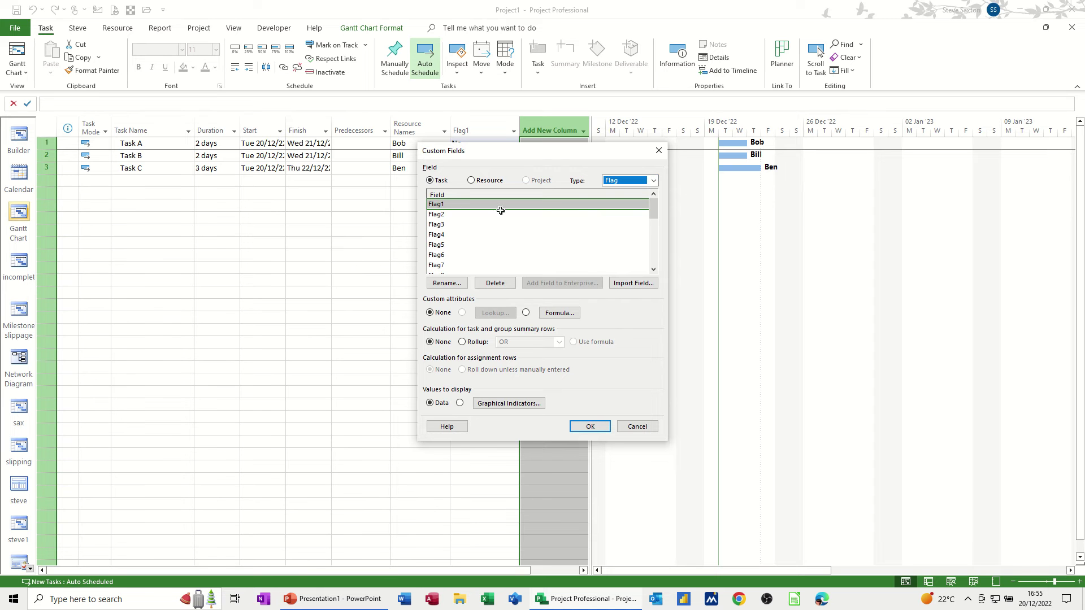
{"action": "left_click", "coordinate": [447, 285]}
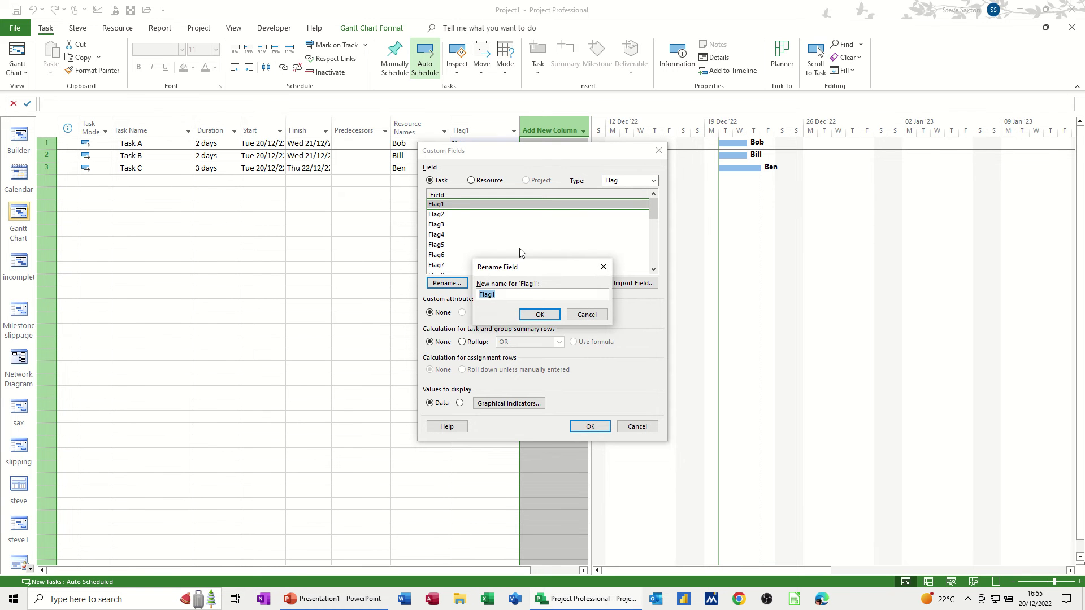
{"action": "type", "text": "Bob"}
{"action": "left_click", "coordinate": [540, 314]}
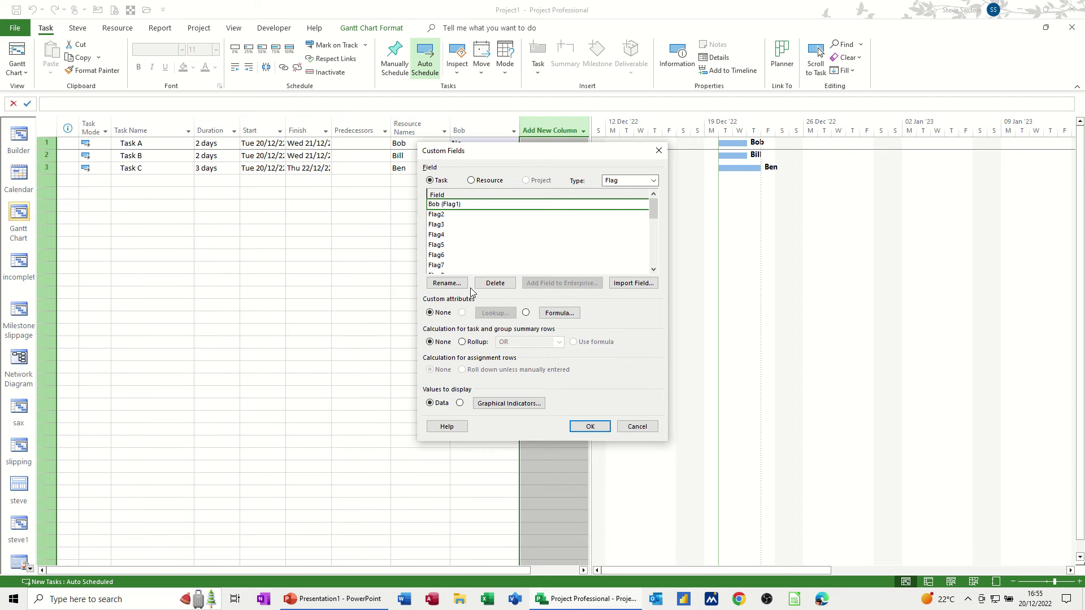
- Give the Bob field the formula IIf([Resource Names]="Bob",yes,no) and accept replacing its values
{"action": "left_click", "coordinate": [562, 315]}
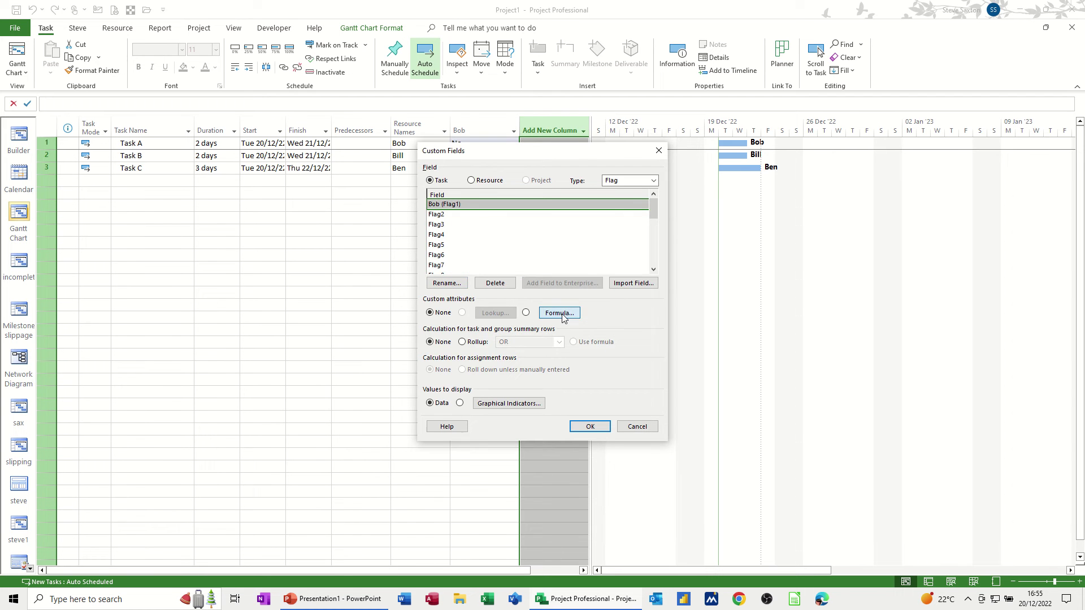
{"action": "left_click", "coordinate": [542, 329]}
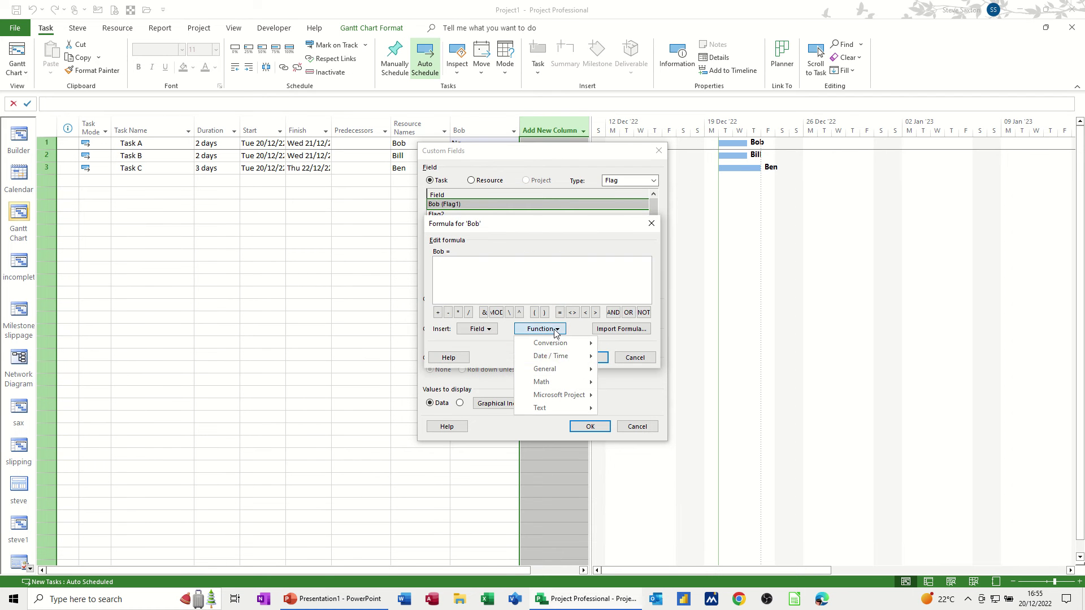
{"action": "mouse_move", "coordinate": [561, 372]}
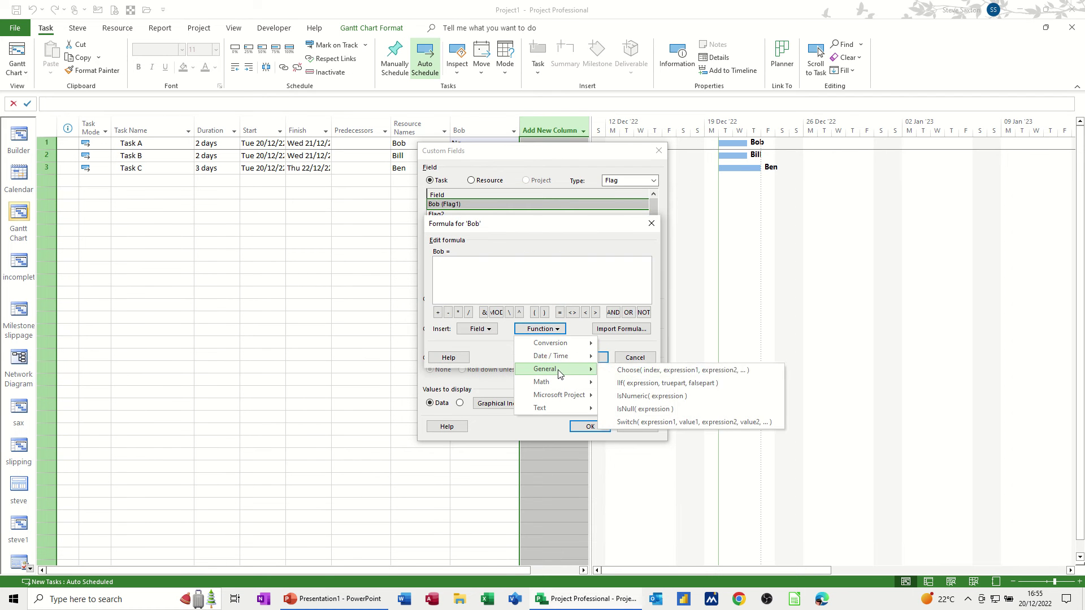
{"action": "left_click", "coordinate": [621, 384]}
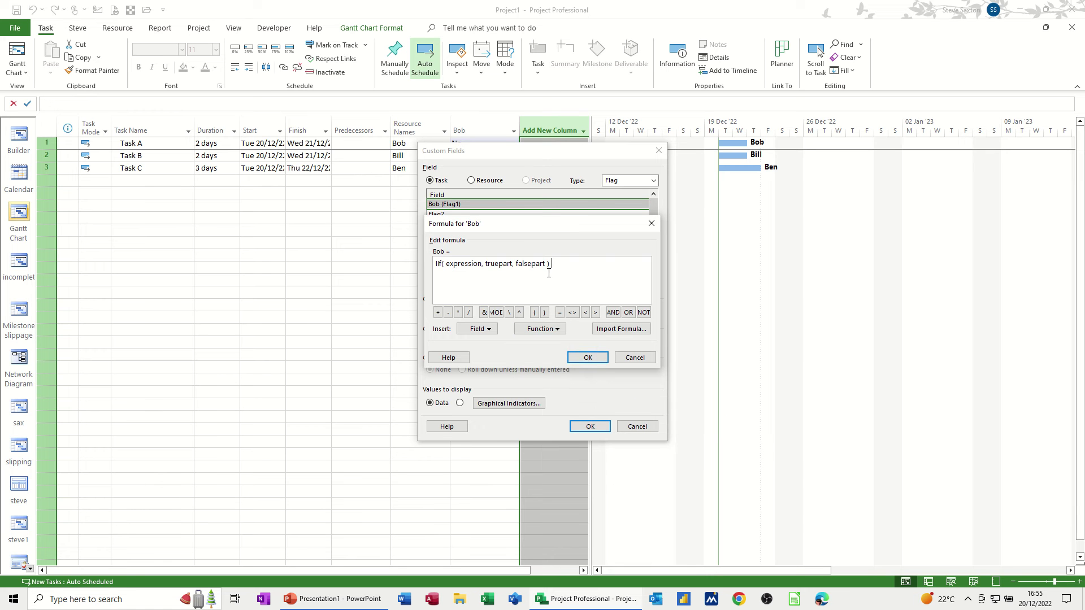
{"action": "left_click_drag", "start_coordinate": [547, 269], "coordinate": [446, 274]}
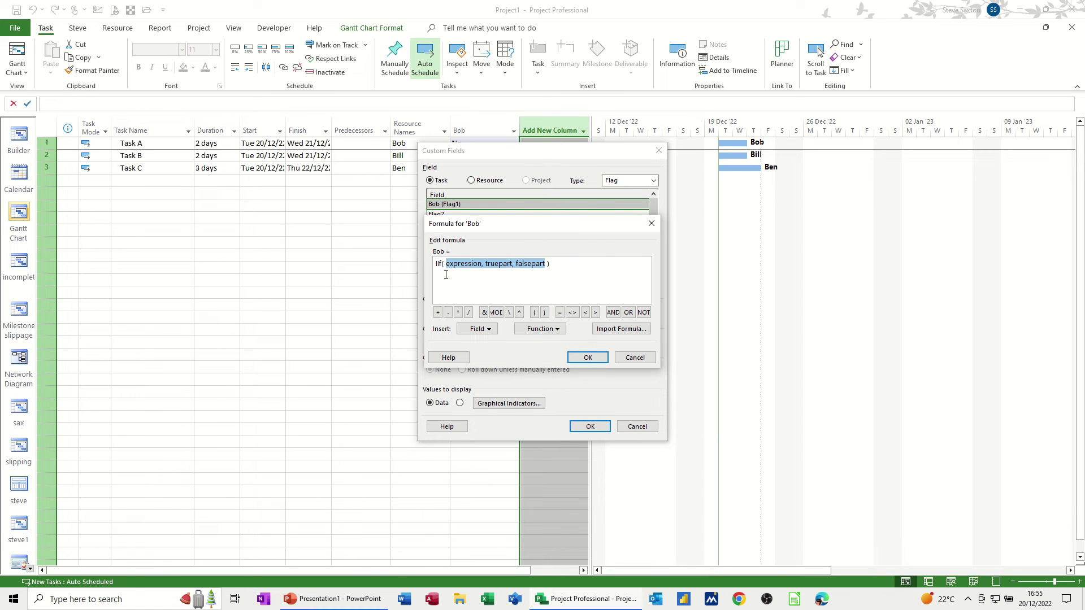
{"action": "key", "text": "Delete"}
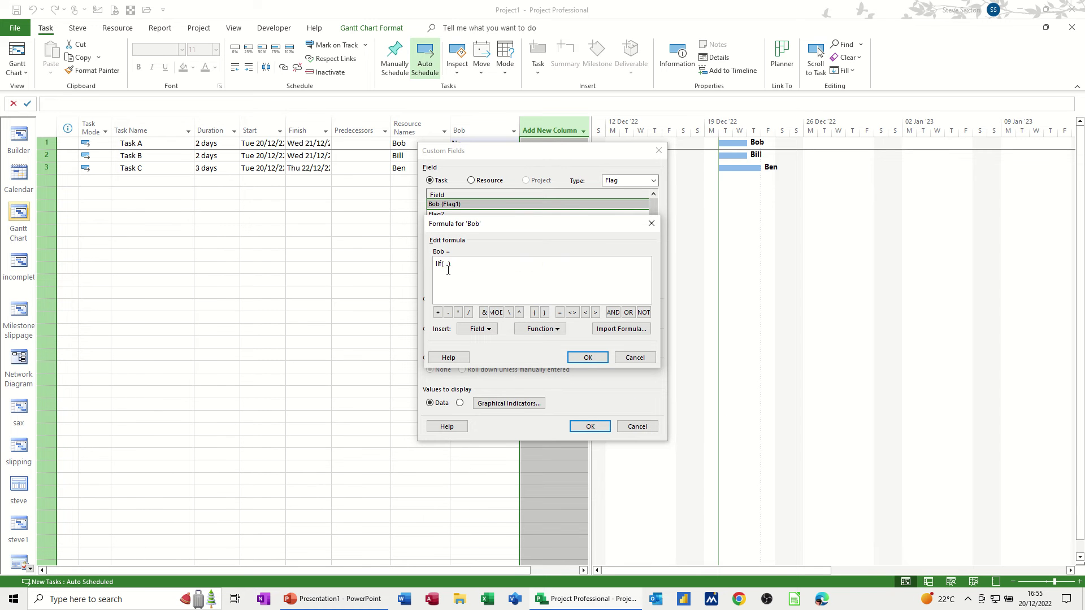
{"action": "left_click", "coordinate": [479, 329]}
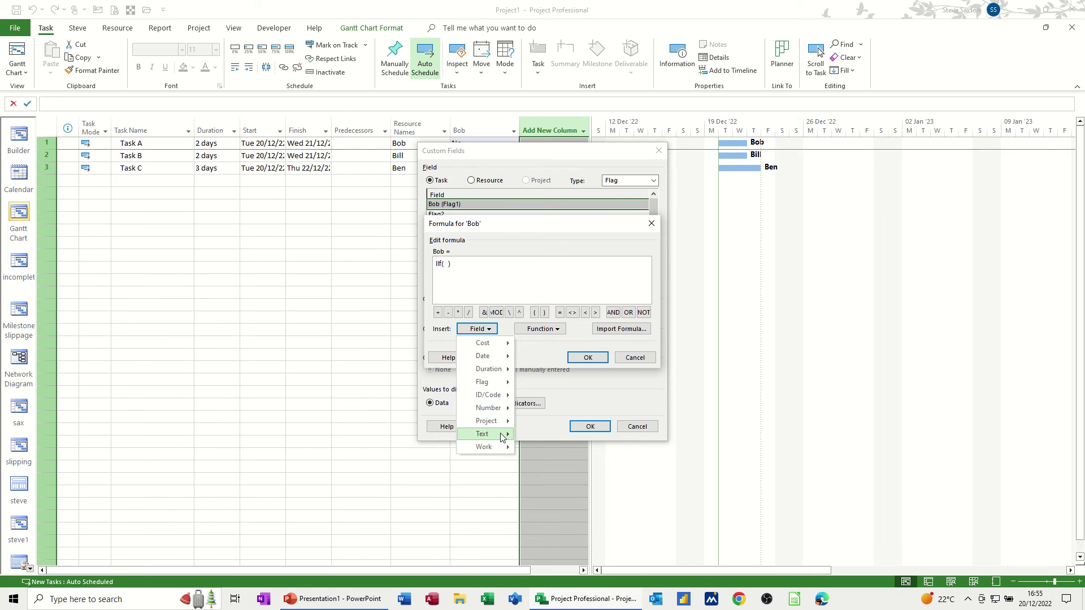
{"action": "mouse_move", "coordinate": [501, 438]}
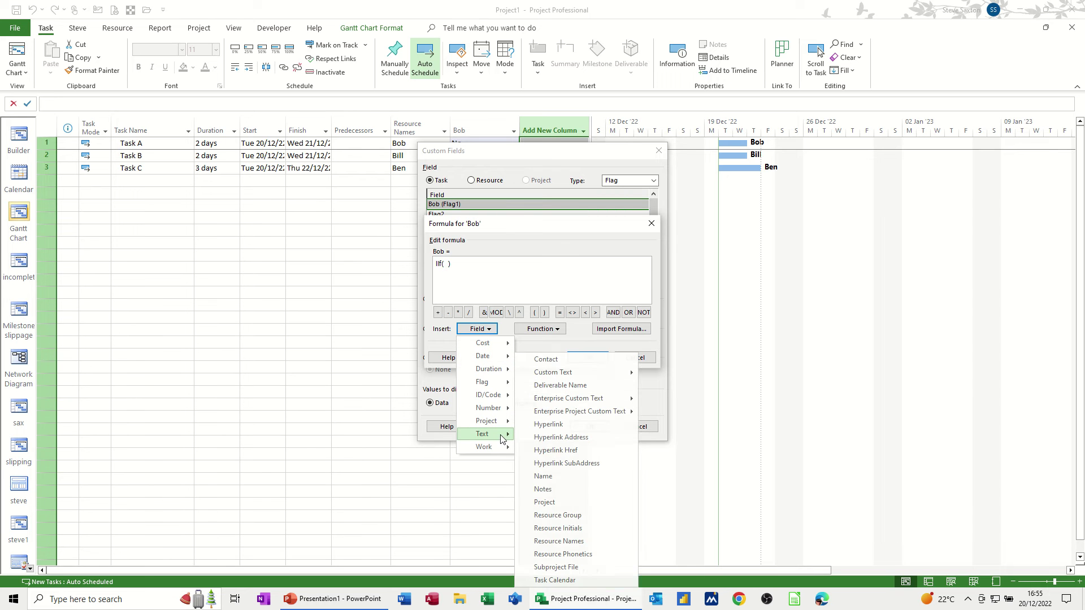
{"action": "left_click", "coordinate": [550, 544]}
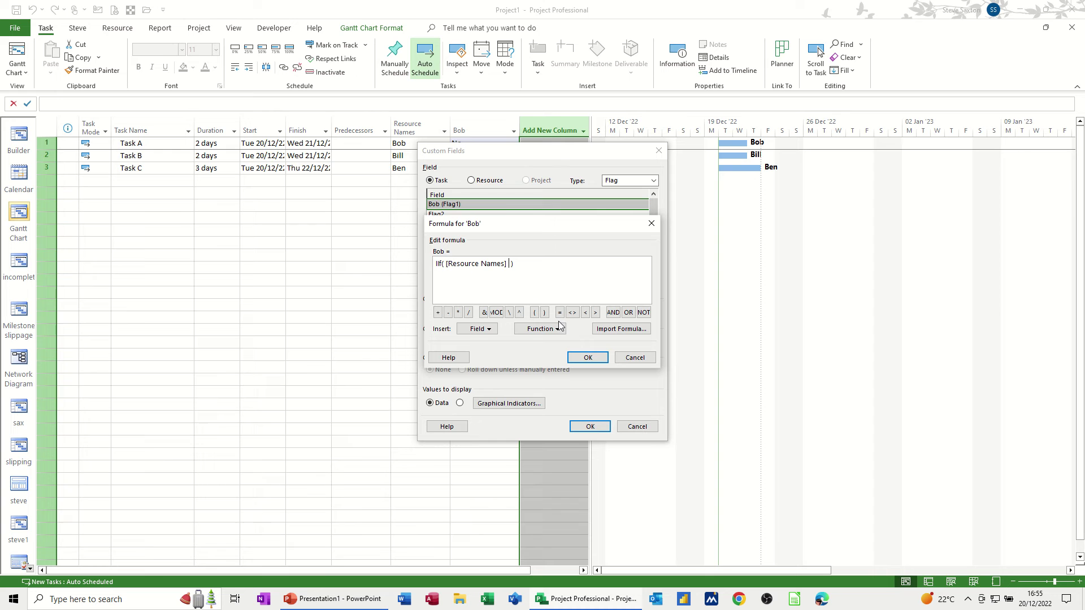
{"action": "type", "text": "=\"Bob\",yes,no"}
{"action": "left_click", "coordinate": [582, 364]}
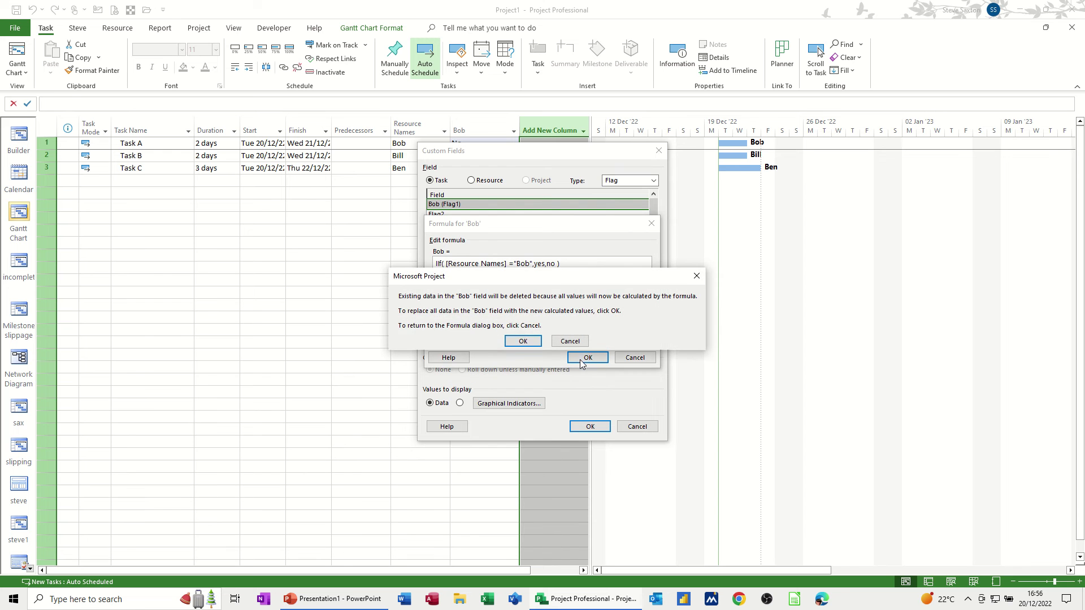
{"action": "left_click", "coordinate": [521, 341]}
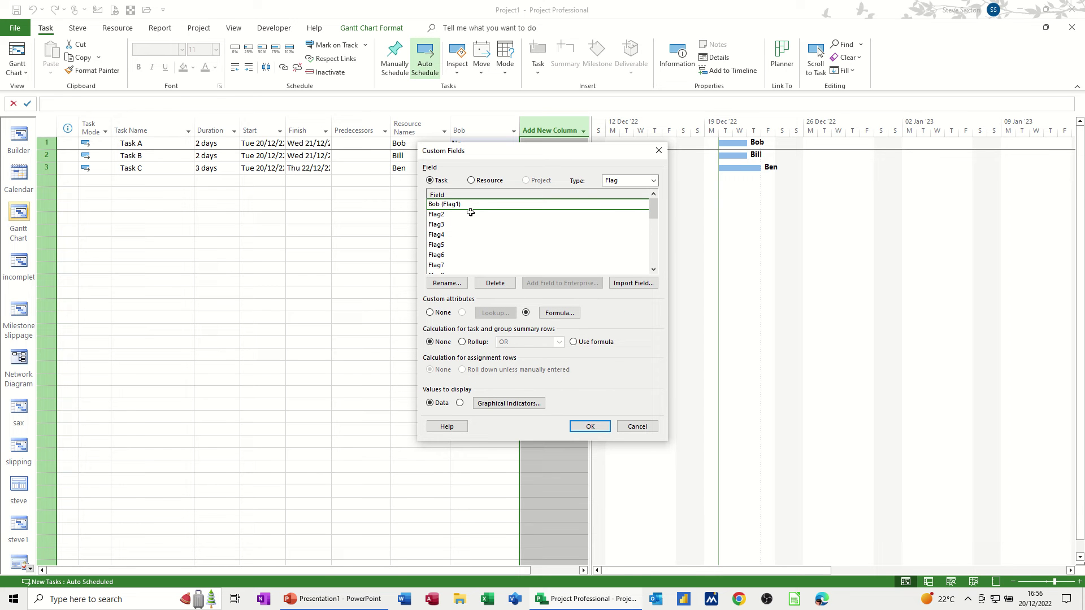
- Apply the Custom Fields changes, then review the Bob, Bill and Ben bar styles without changing them
{"action": "left_click", "coordinate": [440, 214]}
{"action": "left_click", "coordinate": [586, 428]}
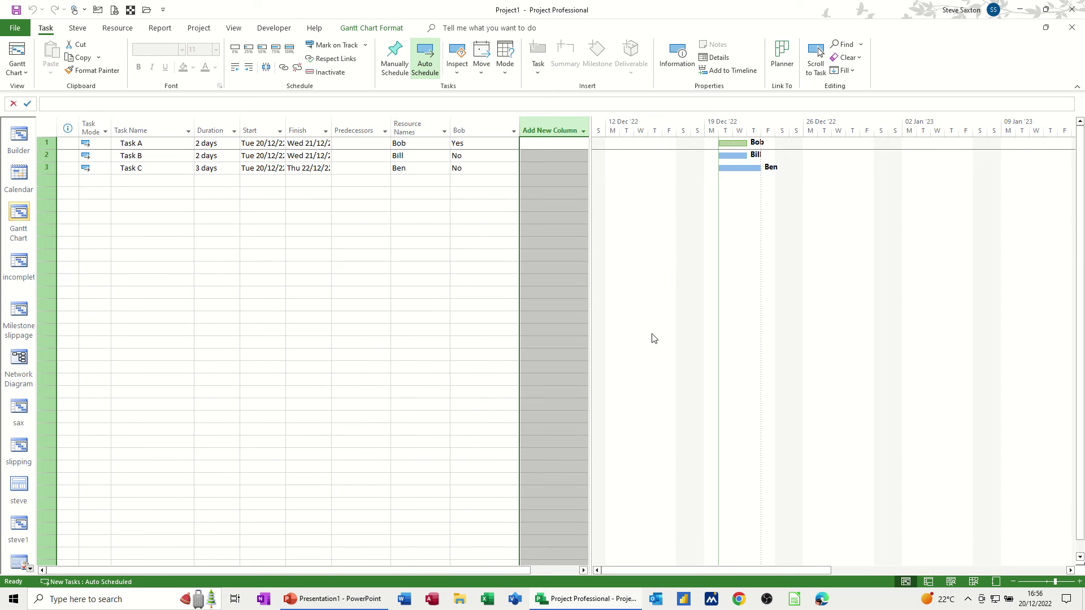
{"action": "right_click", "coordinate": [651, 252]}
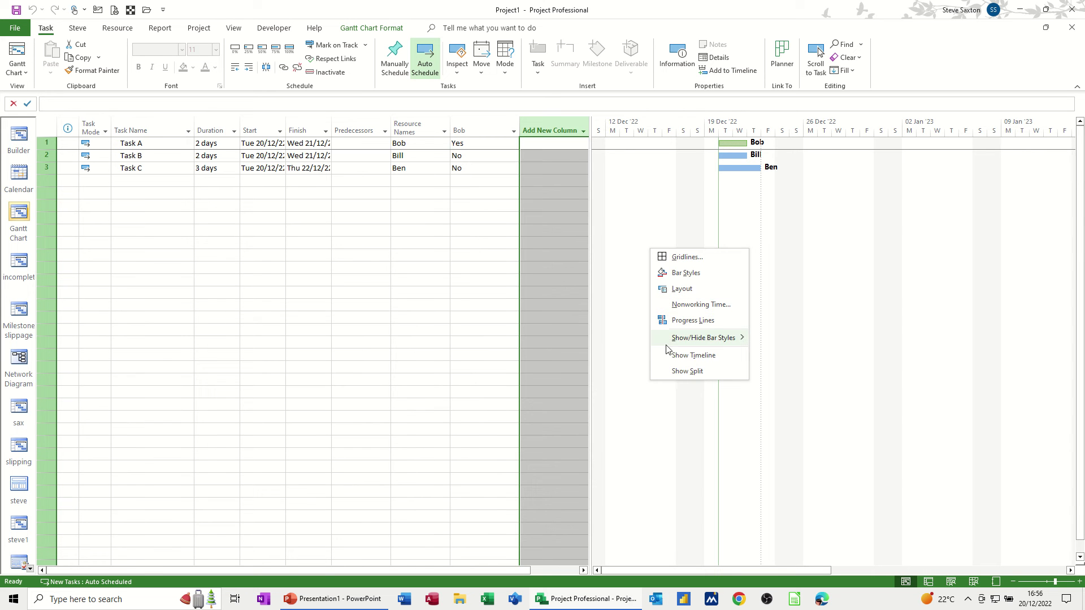
{"action": "left_click", "coordinate": [649, 365]}
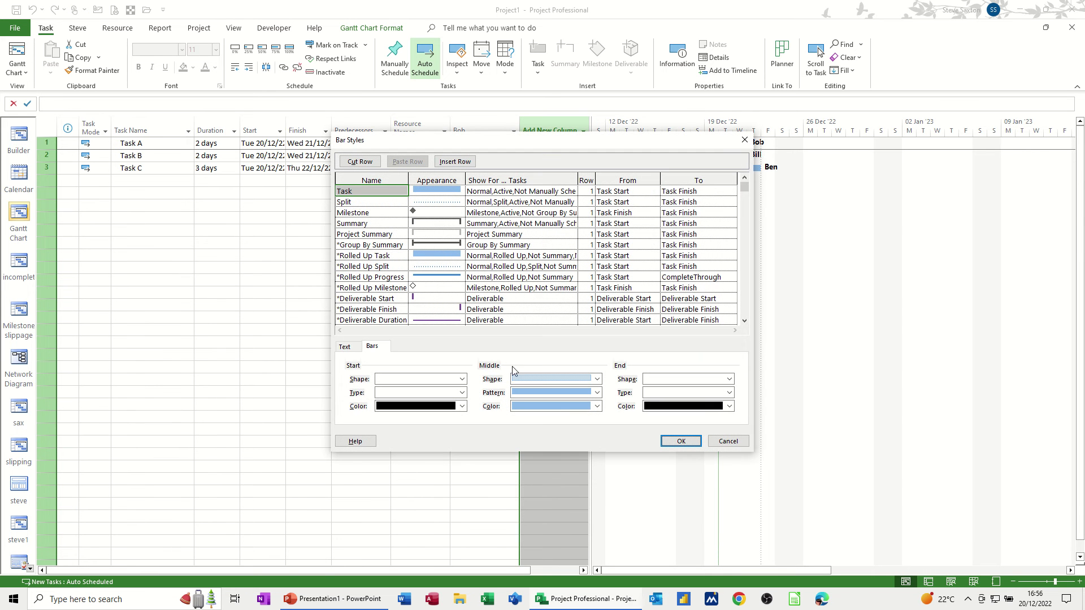
{"action": "left_click_drag", "start_coordinate": [745, 195], "coordinate": [745, 213]}
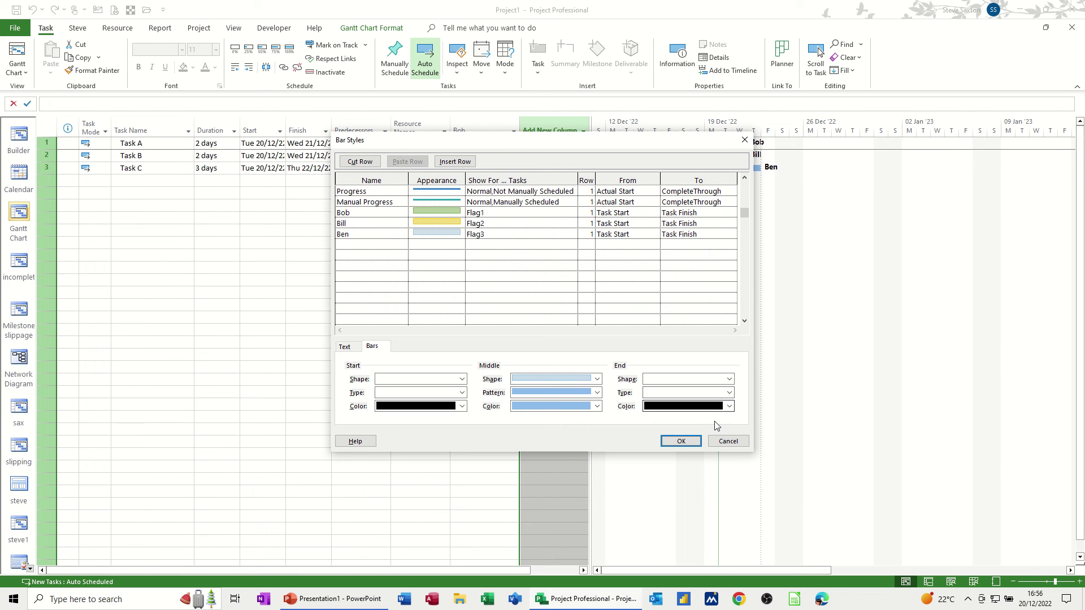
{"action": "left_click", "coordinate": [727, 441]}
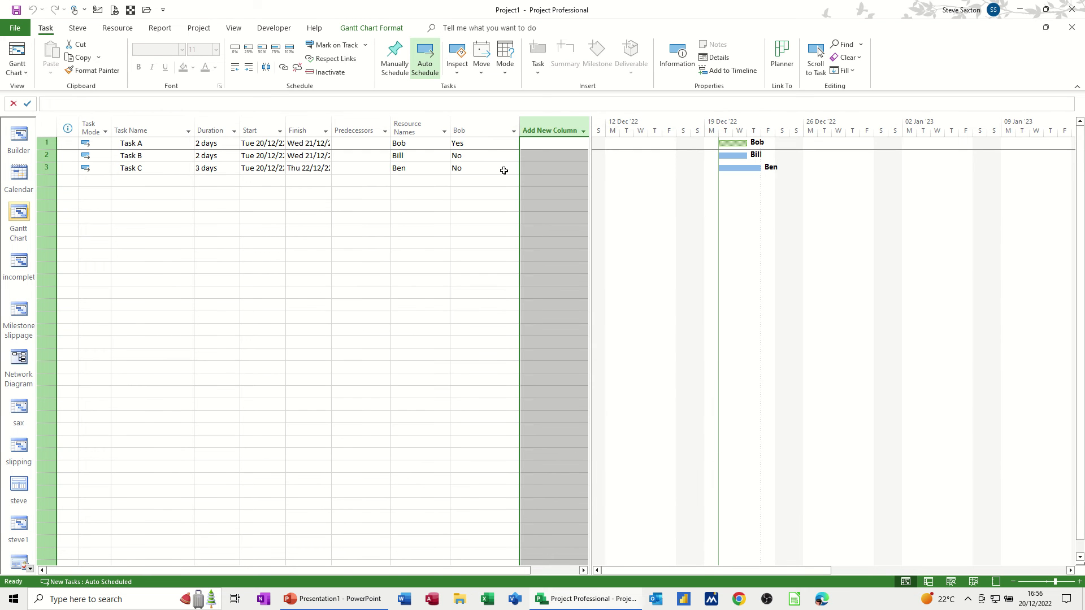
- In Custom Fields, rename the Flag2 field to Bill
{"action": "right_click", "coordinate": [537, 129]}
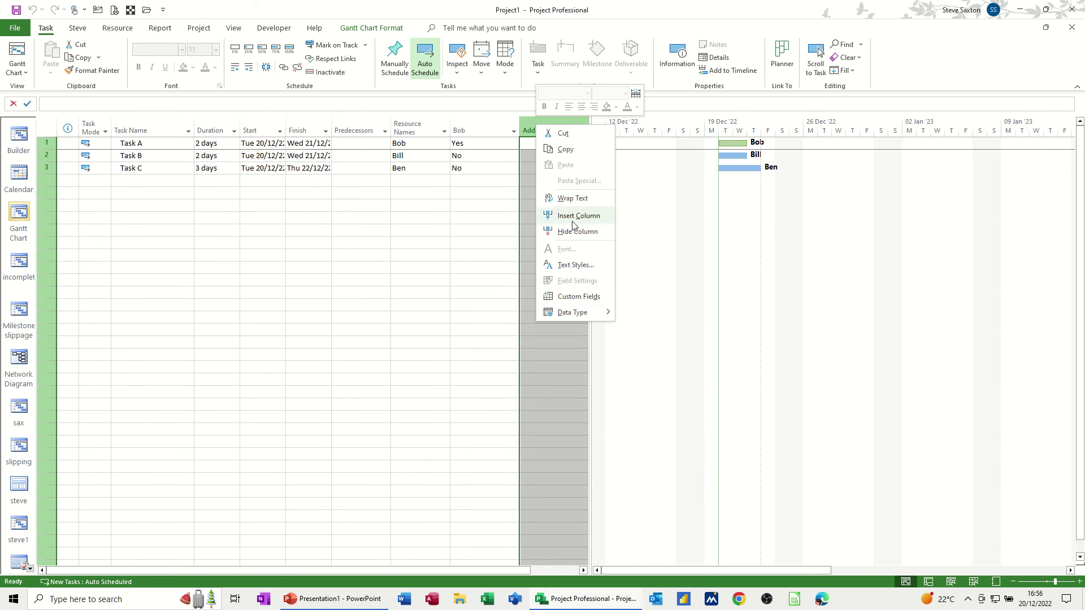
{"action": "left_click", "coordinate": [576, 297]}
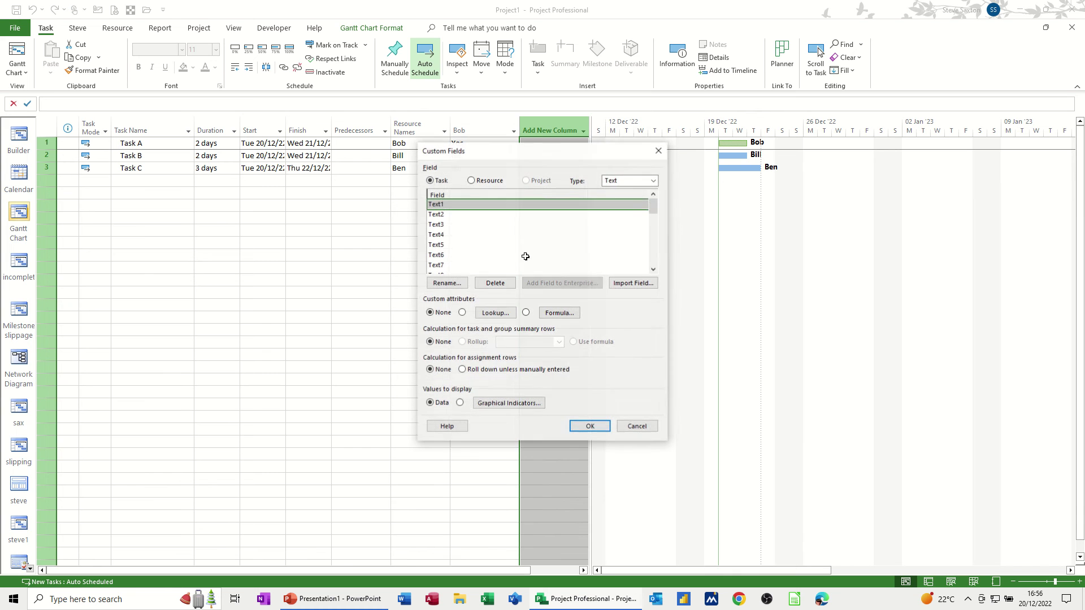
{"action": "left_click", "coordinate": [654, 180]}
{"action": "left_click", "coordinate": [622, 223]}
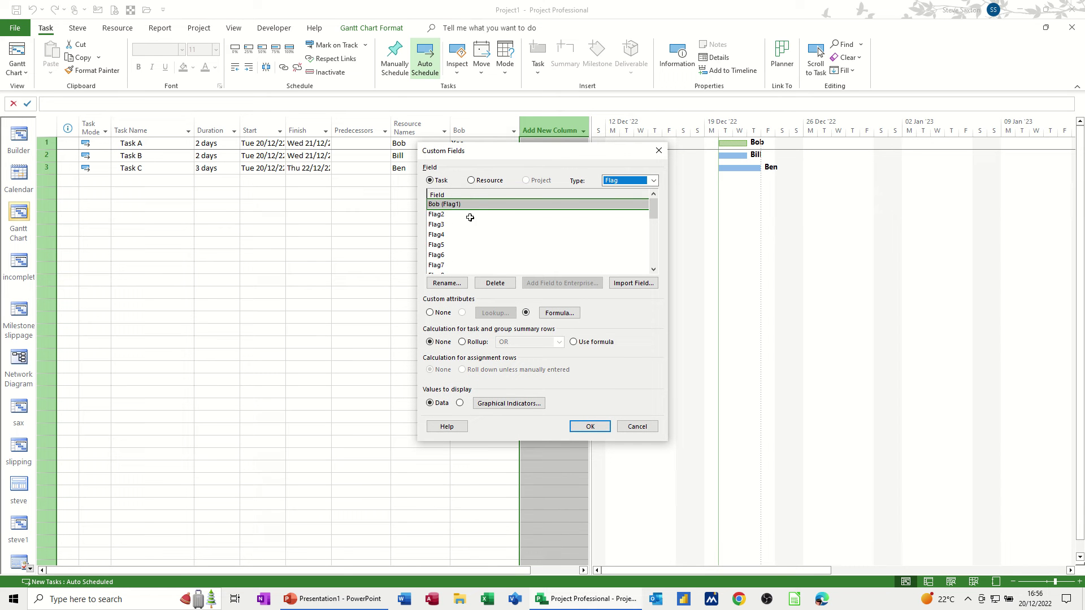
{"action": "left_click", "coordinate": [470, 218]}
{"action": "left_click", "coordinate": [447, 282]}
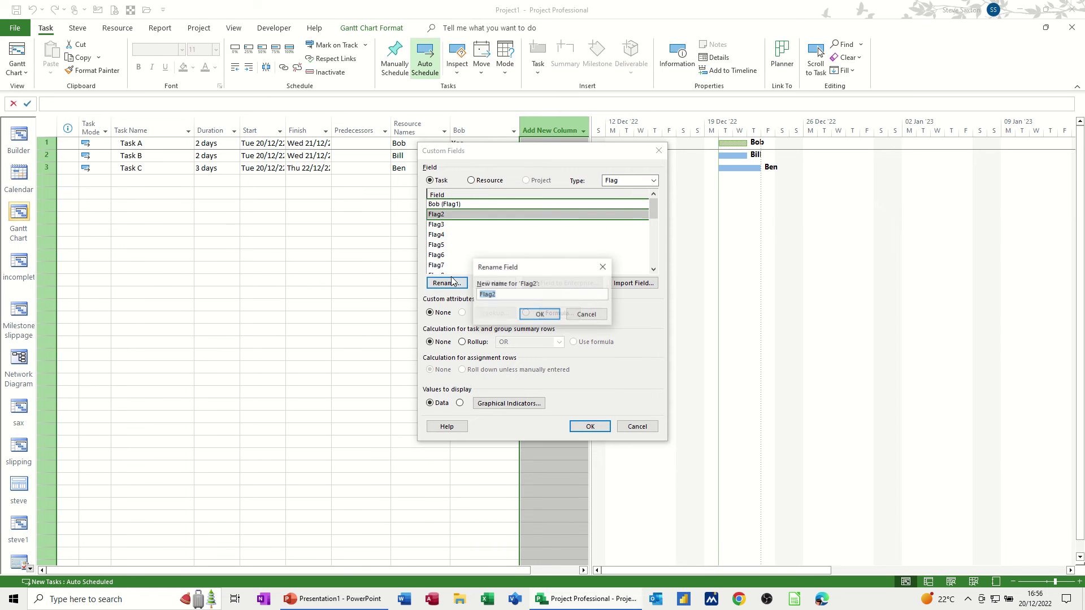
{"action": "type", "text": "Bill"}
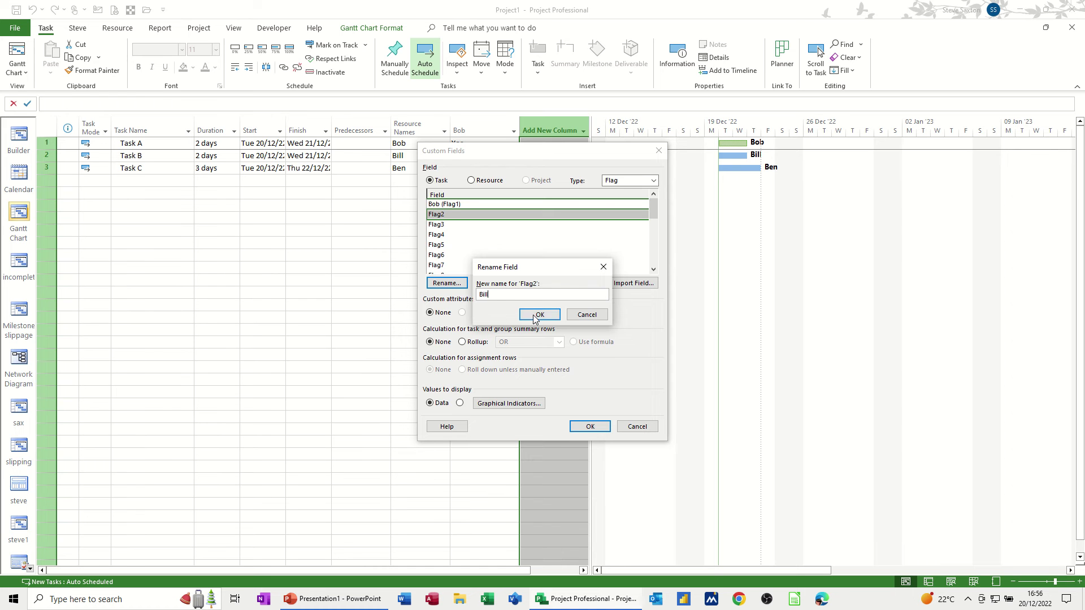
{"action": "left_click", "coordinate": [540, 314]}
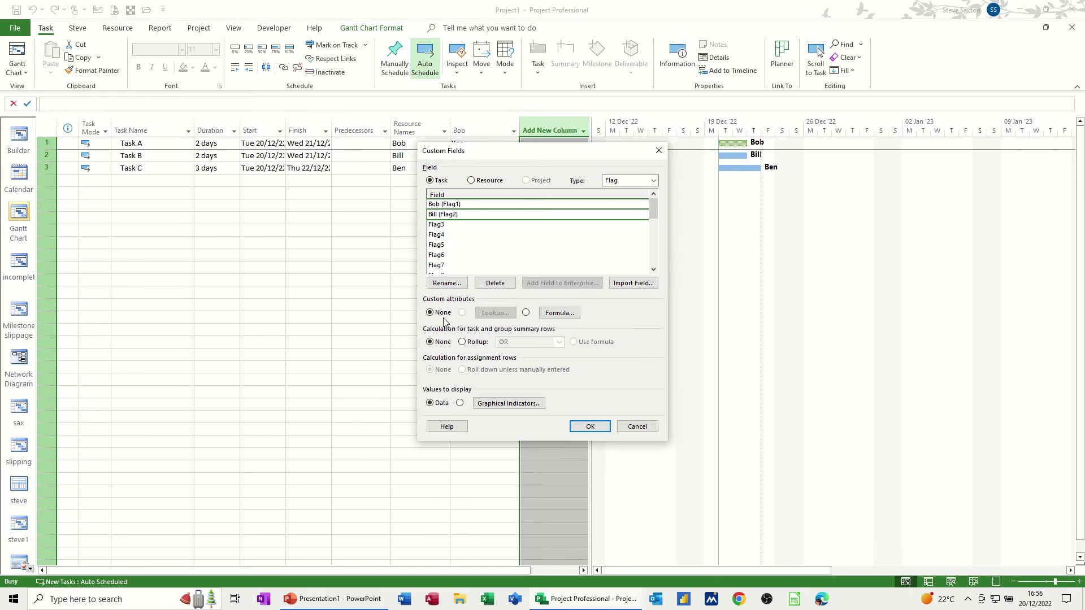
- Give Bill the formula IIf([Resource Names]="Bill",yes,no) and accept replacing its values
{"action": "left_click", "coordinate": [565, 315]}
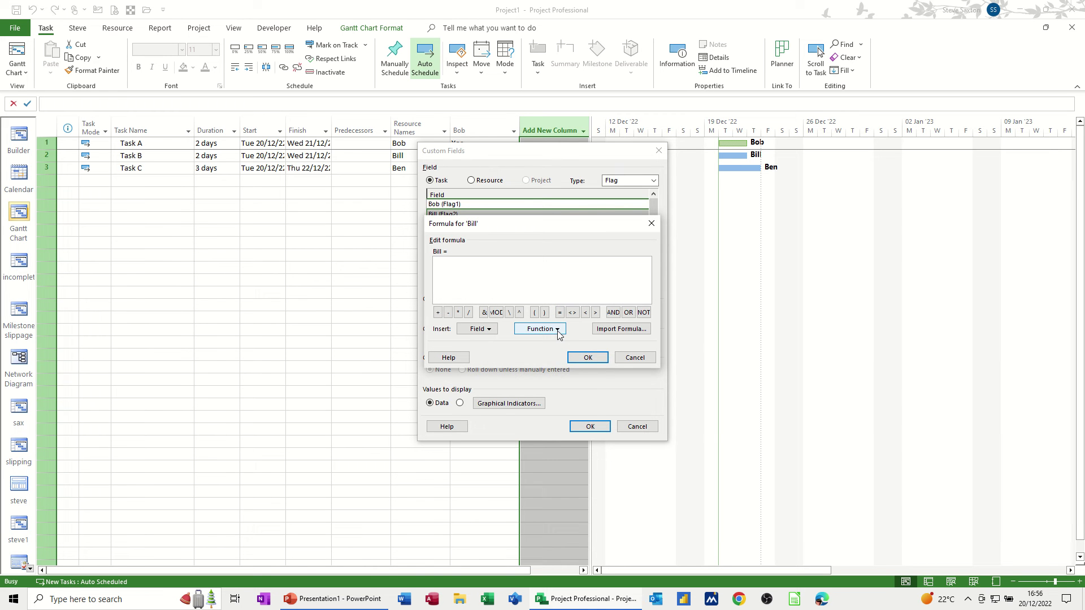
{"action": "left_click", "coordinate": [558, 330]}
{"action": "mouse_move", "coordinate": [588, 370]}
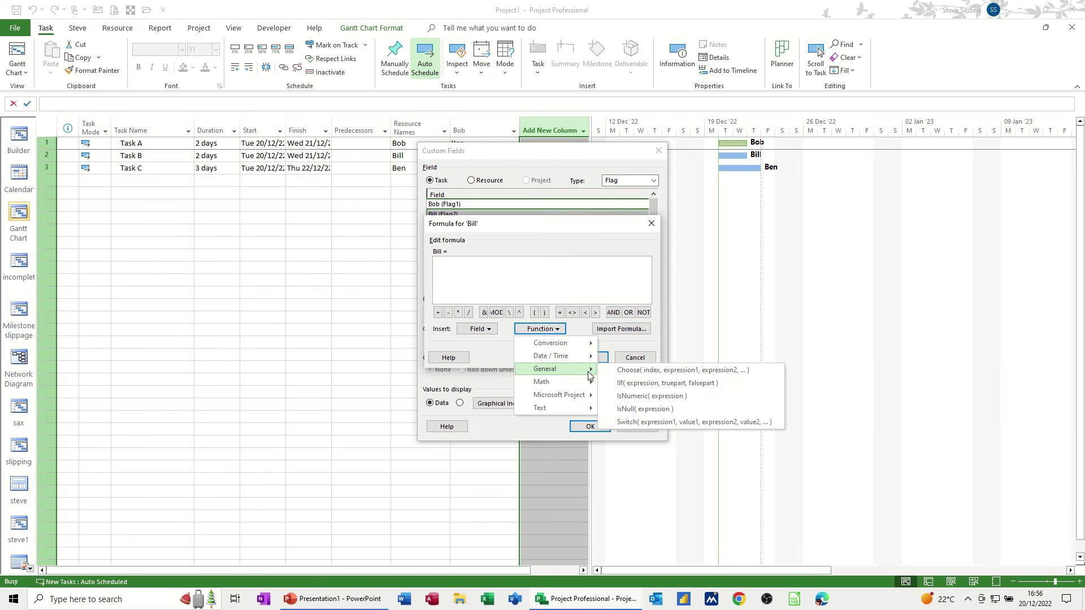
{"action": "left_click", "coordinate": [619, 384]}
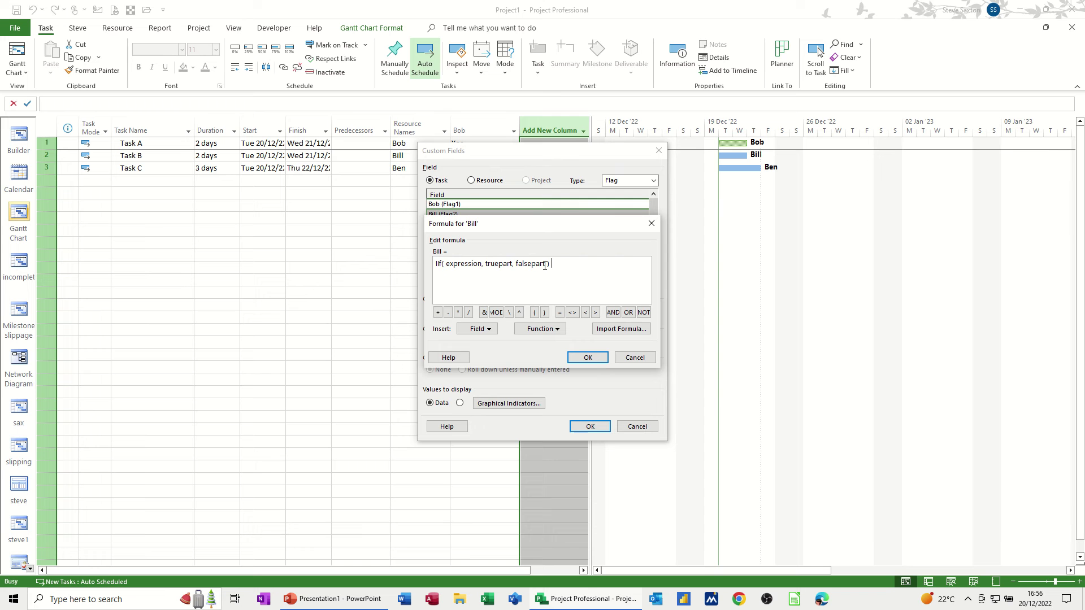
{"action": "left_click_drag", "start_coordinate": [545, 265], "coordinate": [446, 278]}
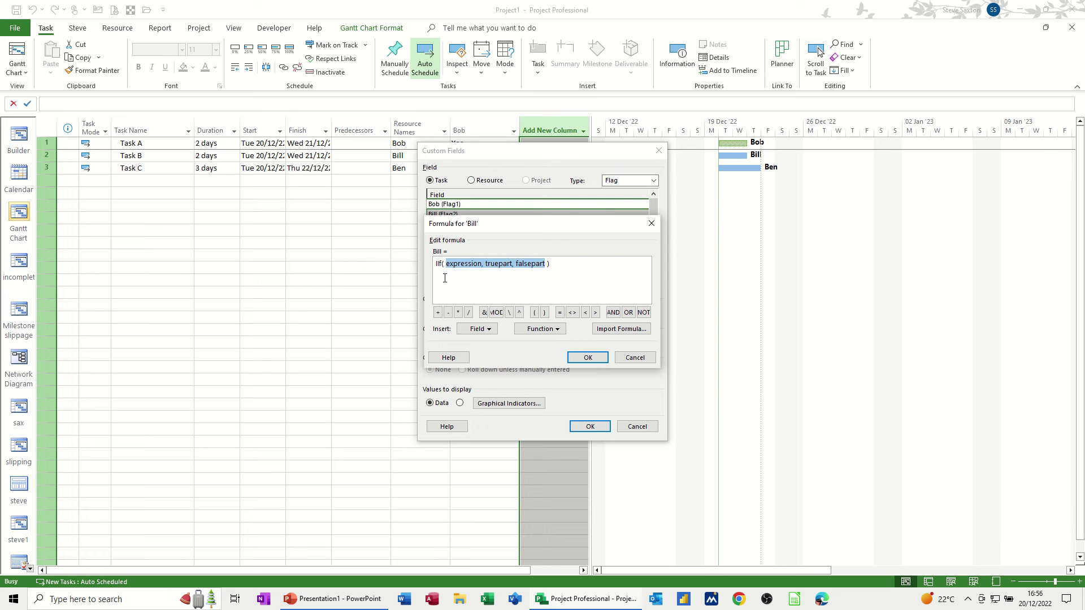
{"action": "key", "text": "Delete"}
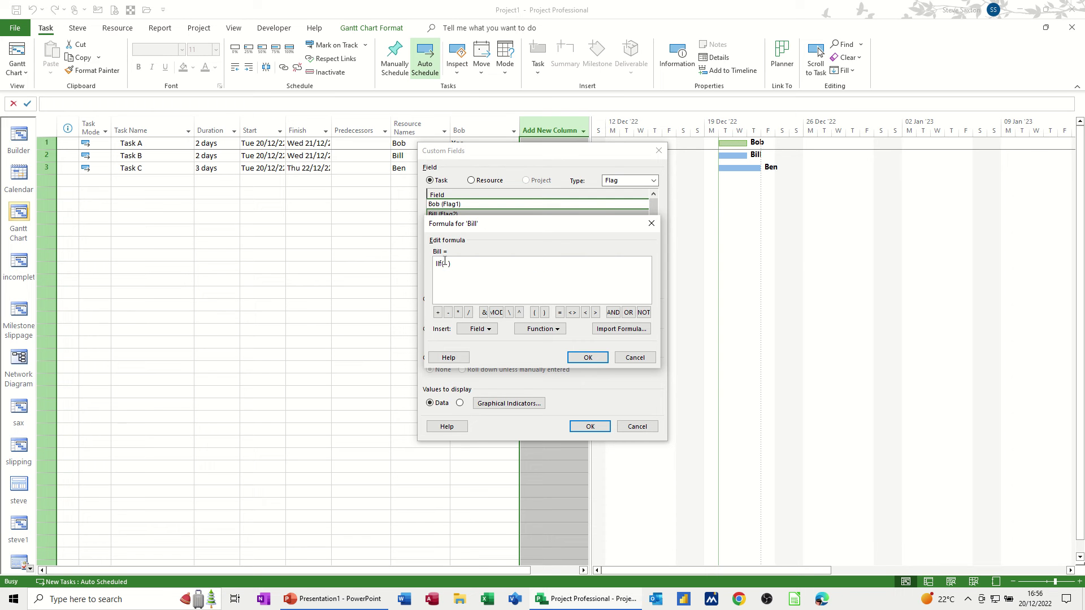
{"action": "left_click", "coordinate": [479, 329]}
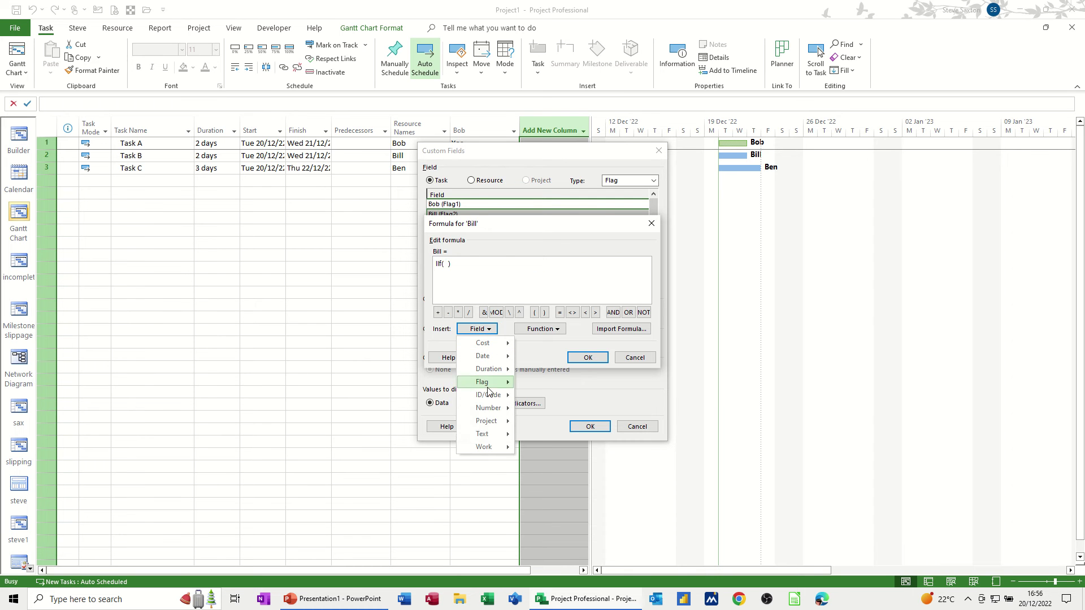
{"action": "mouse_move", "coordinate": [483, 435]}
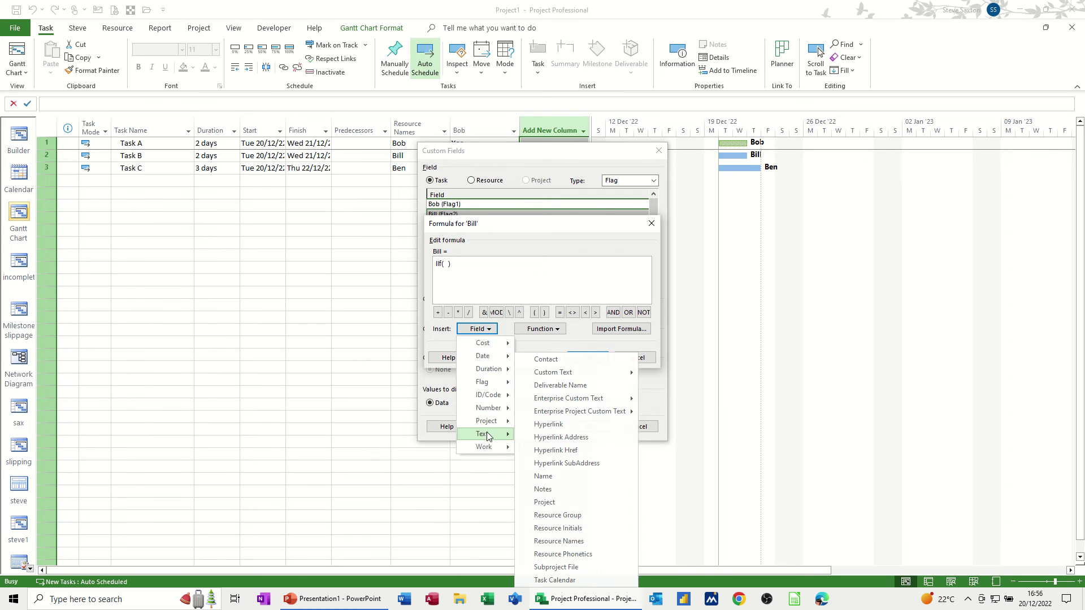
{"action": "left_click", "coordinate": [544, 542]}
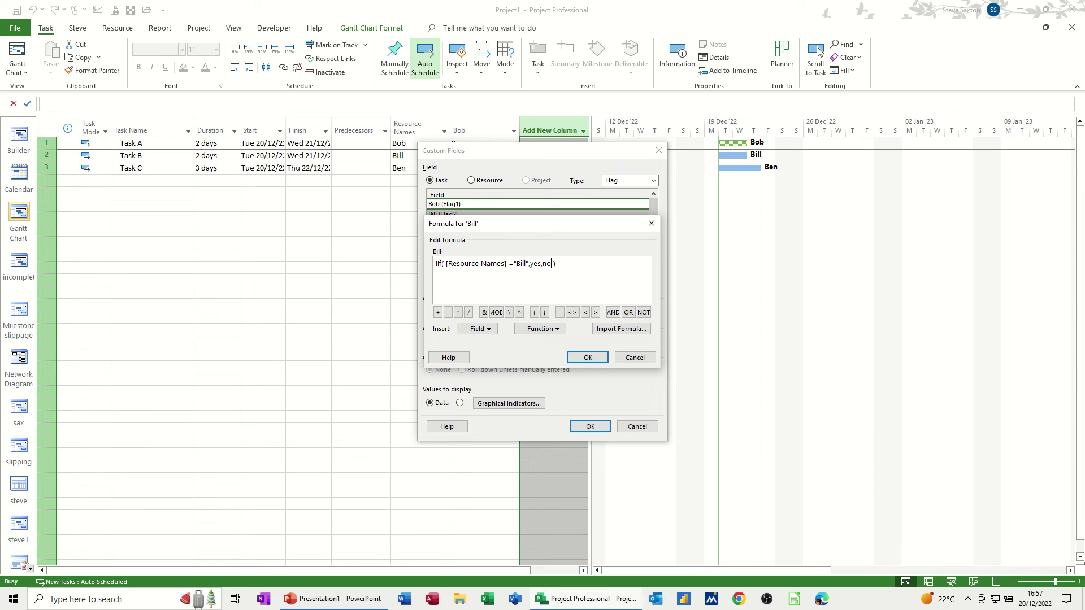
{"action": "left_click", "coordinate": [576, 361]}
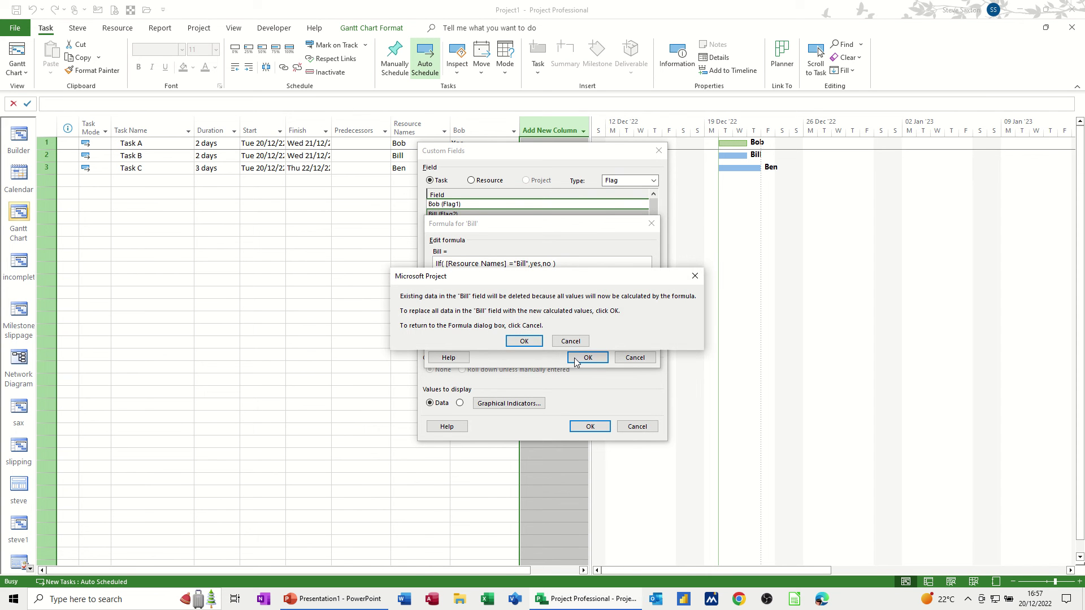
{"action": "left_click", "coordinate": [525, 342]}
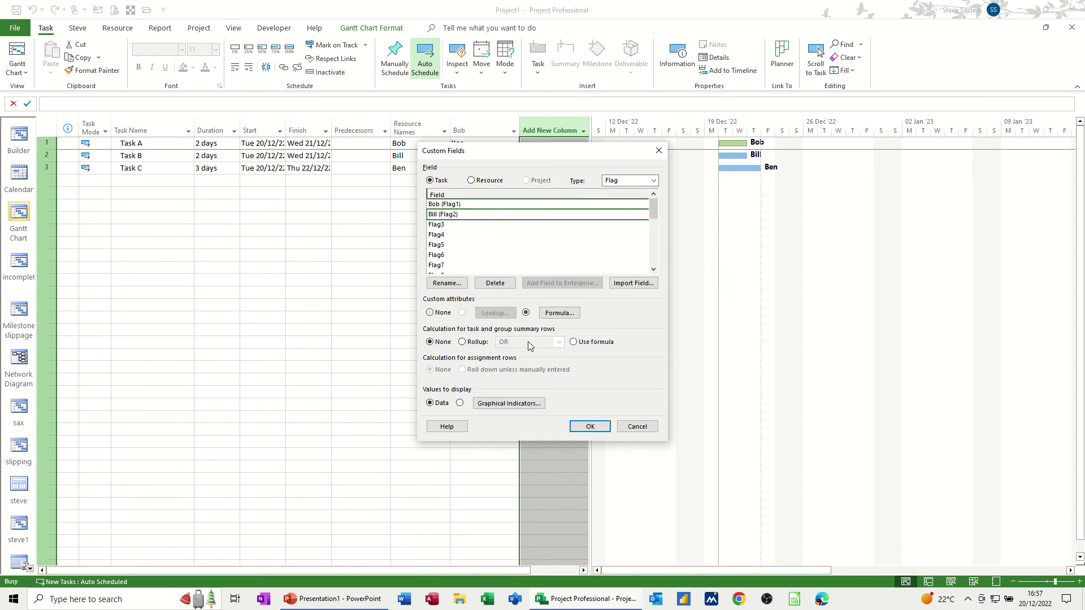
- Rename the Flag3 field to Ben
{"action": "left_click", "coordinate": [439, 224]}
{"action": "left_click", "coordinate": [447, 282]}
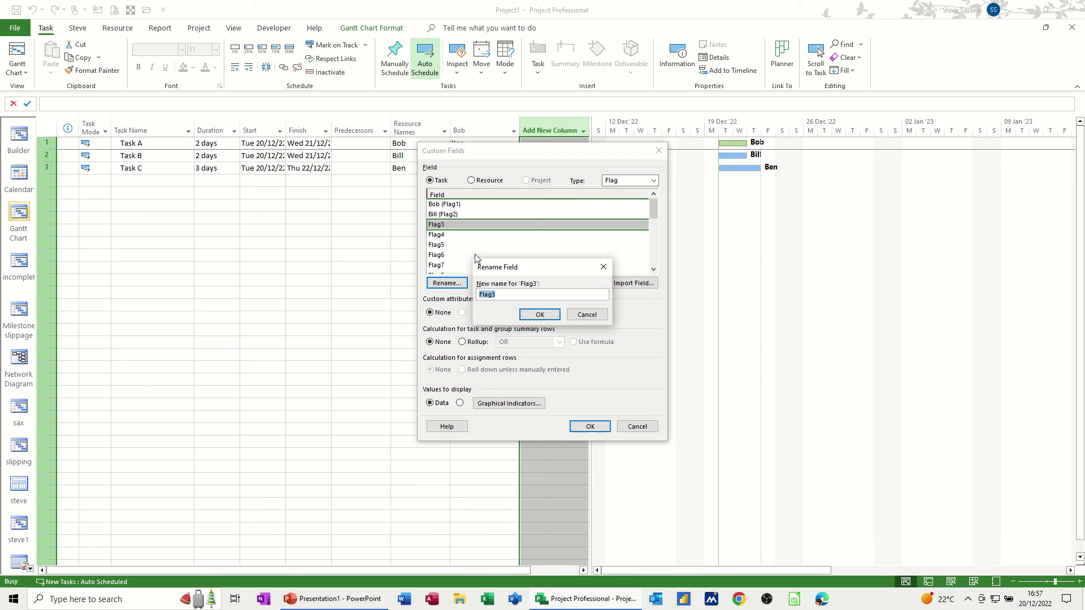
{"action": "type", "text": "Ben"}
{"action": "left_click", "coordinate": [538, 314]}
- Give Ben an IIf formula testing Resource Names, replace its values, and apply the custom fields
{"action": "left_click", "coordinate": [555, 313]}
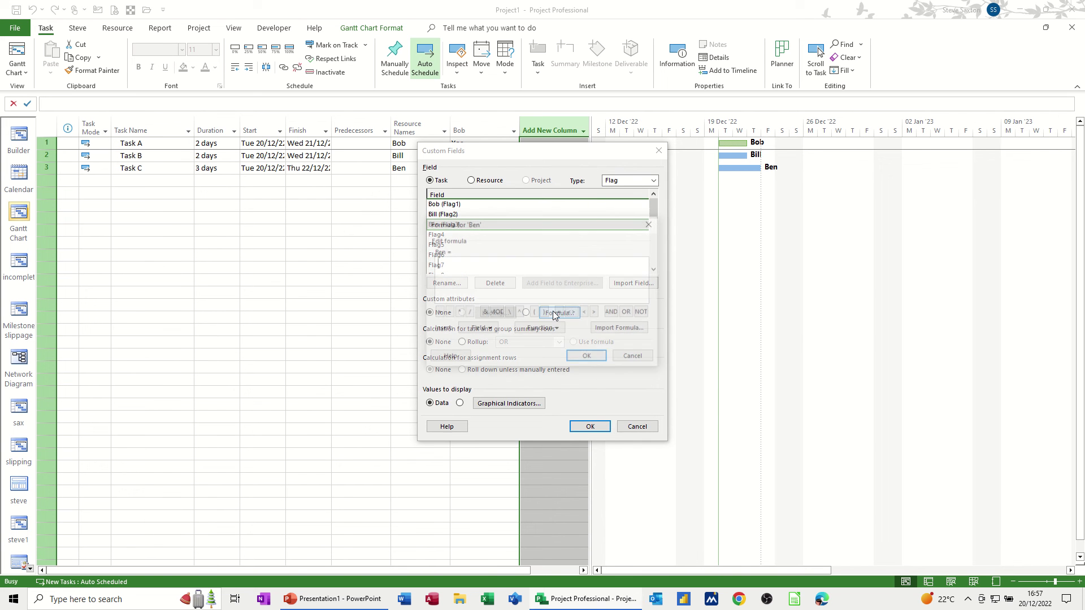
{"action": "left_click", "coordinate": [555, 329]}
{"action": "mouse_move", "coordinate": [546, 374]}
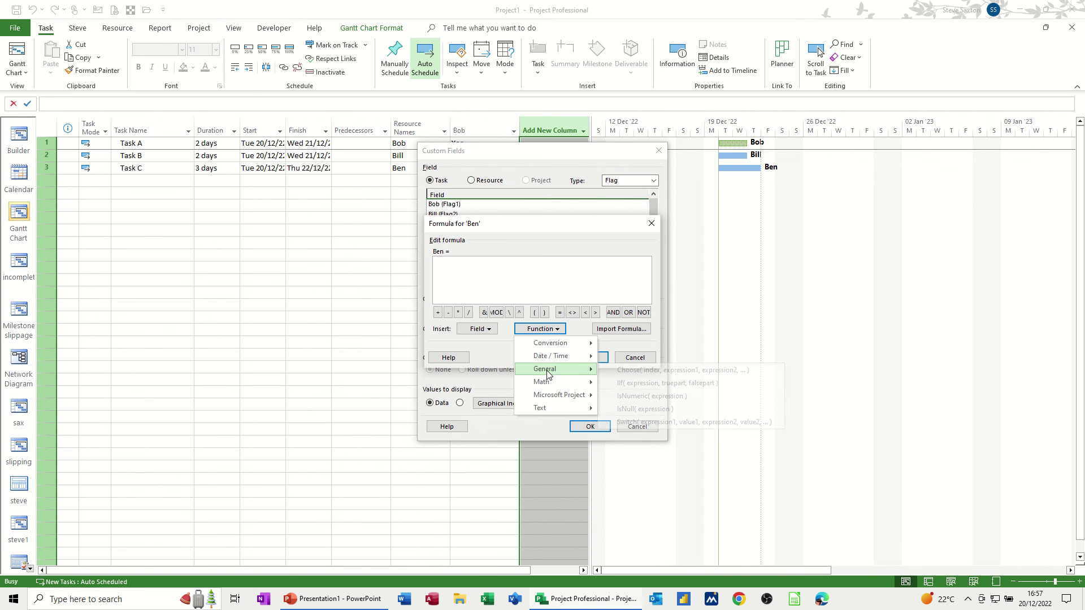
{"action": "left_click", "coordinate": [632, 383]}
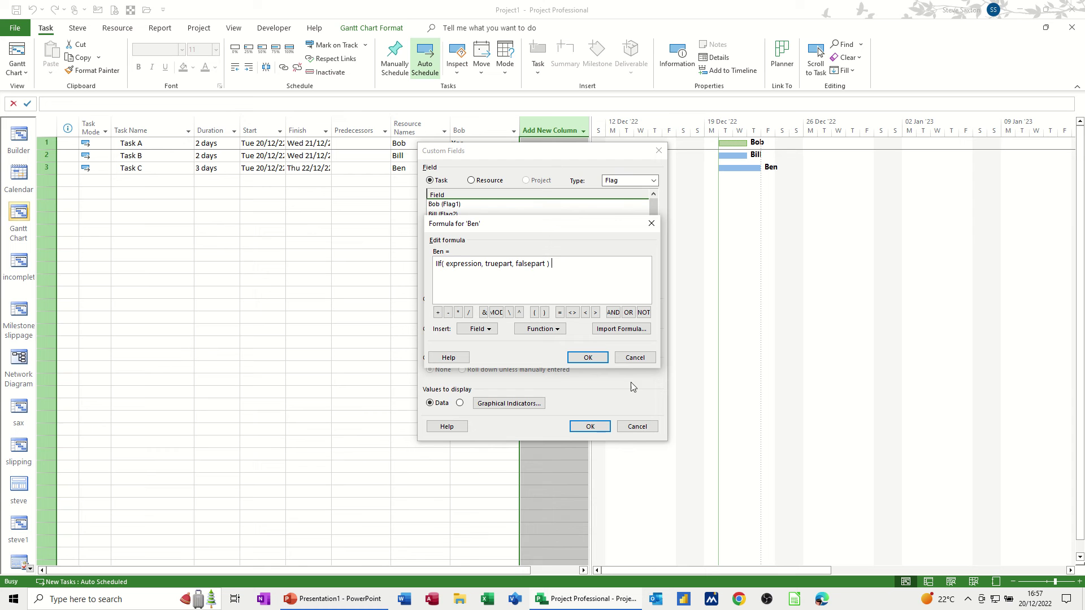
{"action": "left_click_drag", "start_coordinate": [547, 264], "coordinate": [452, 268]}
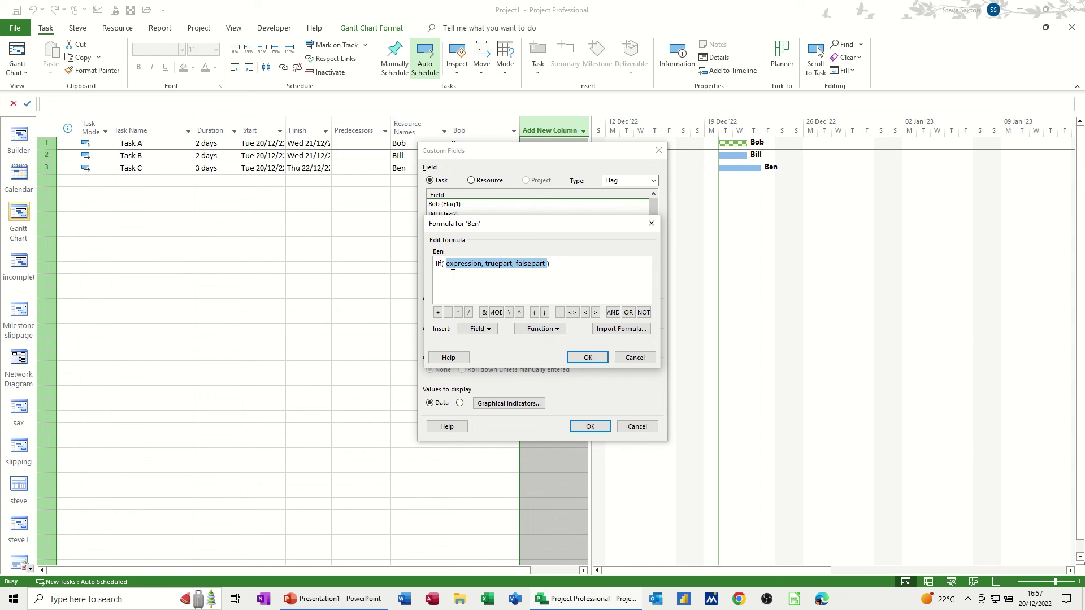
{"action": "key", "text": "Delete"}
{"action": "left_click", "coordinate": [477, 329]}
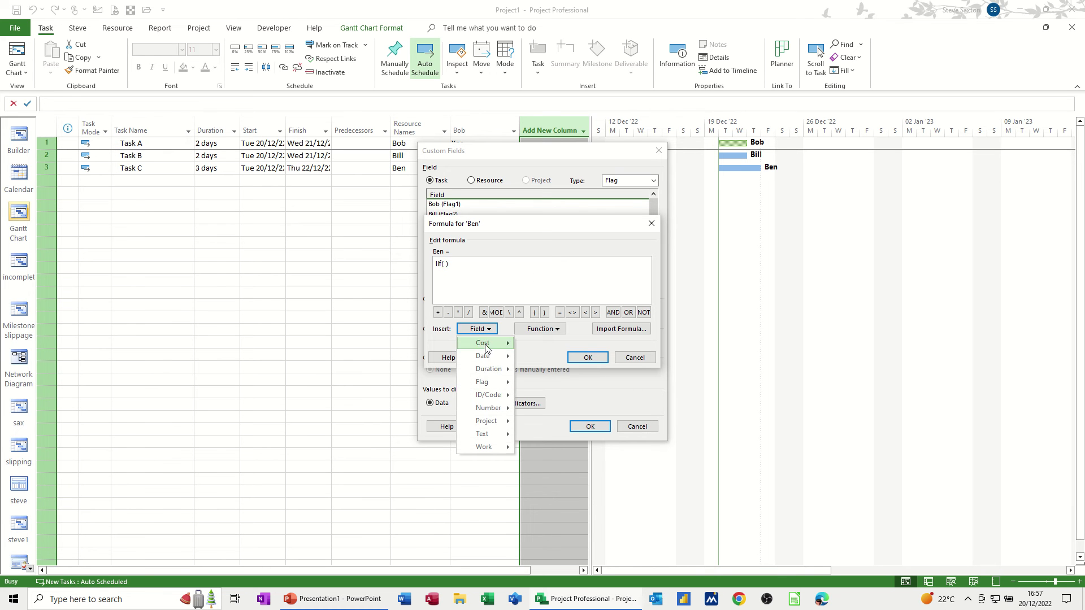
{"action": "mouse_move", "coordinate": [483, 436]}
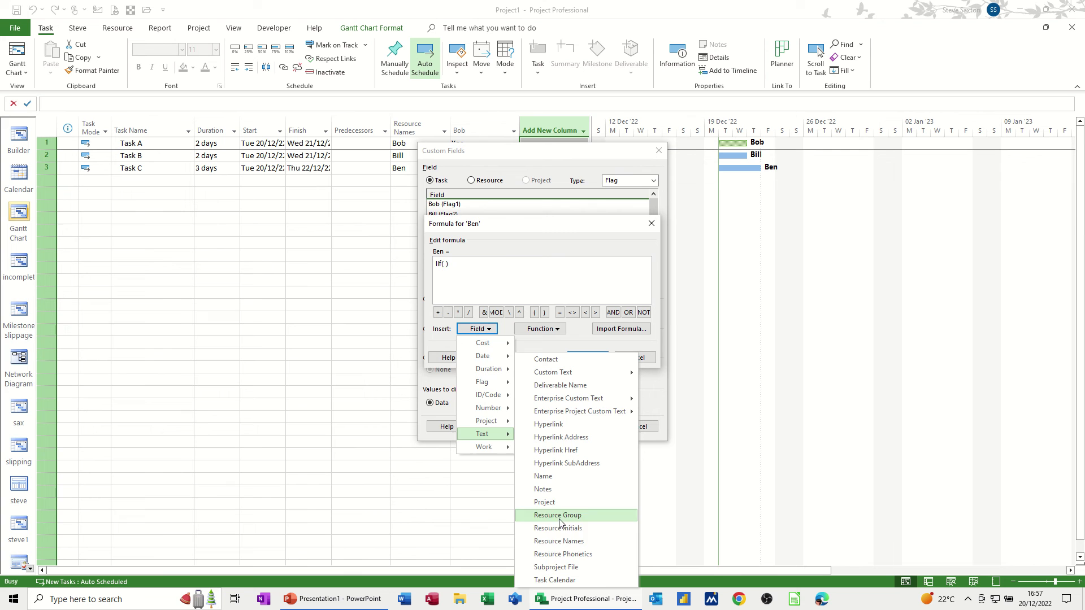
{"action": "left_click", "coordinate": [558, 541]}
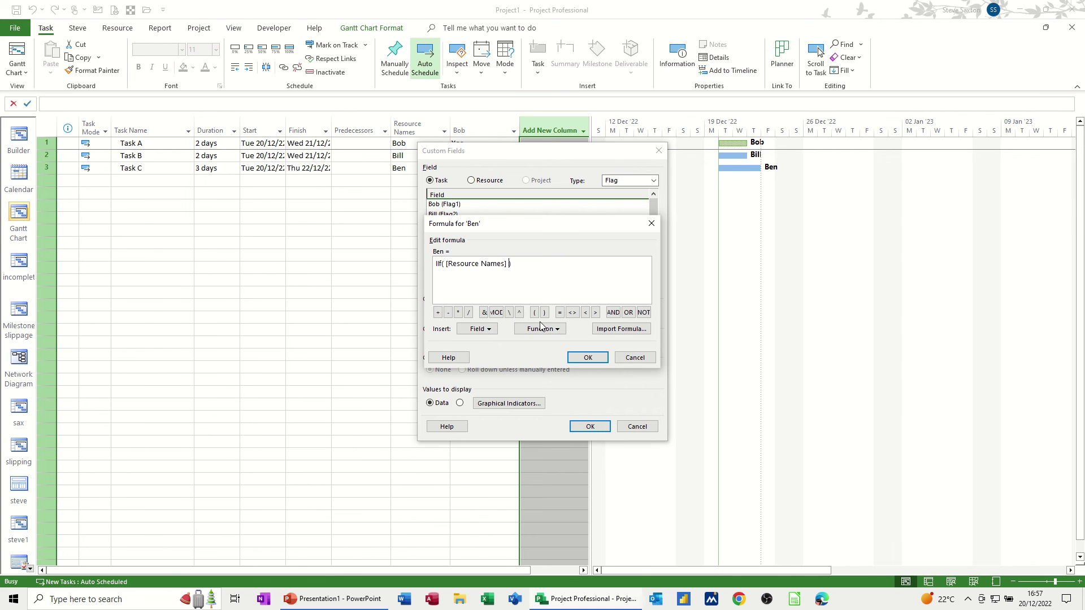
{"action": "type", "text": "=\"Ben\",yes,no"}
{"action": "left_click", "coordinate": [588, 357]}
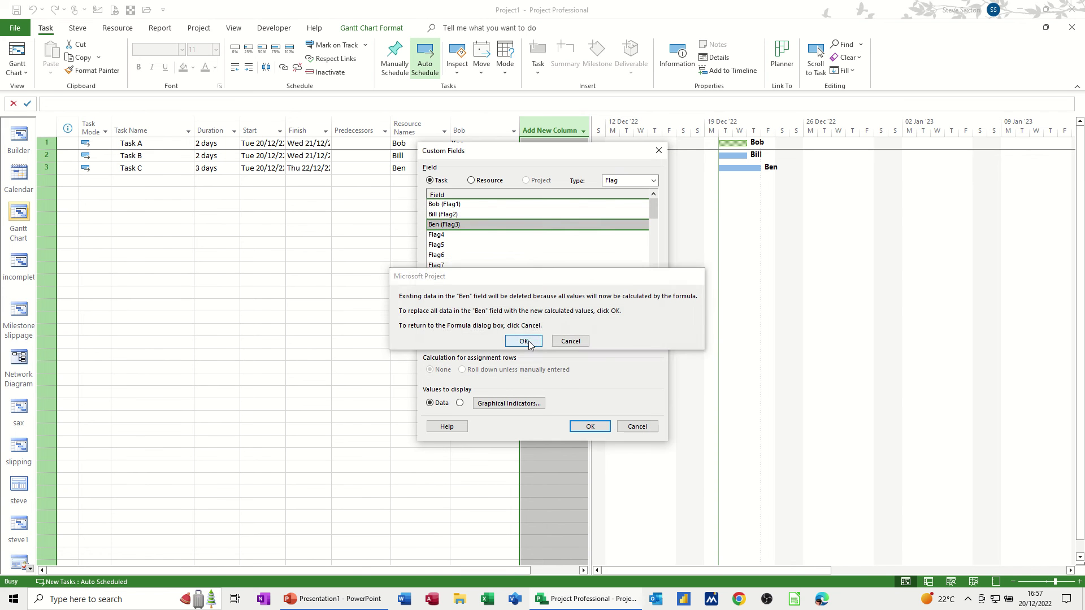
{"action": "left_click", "coordinate": [524, 341]}
{"action": "left_click", "coordinate": [590, 426]}
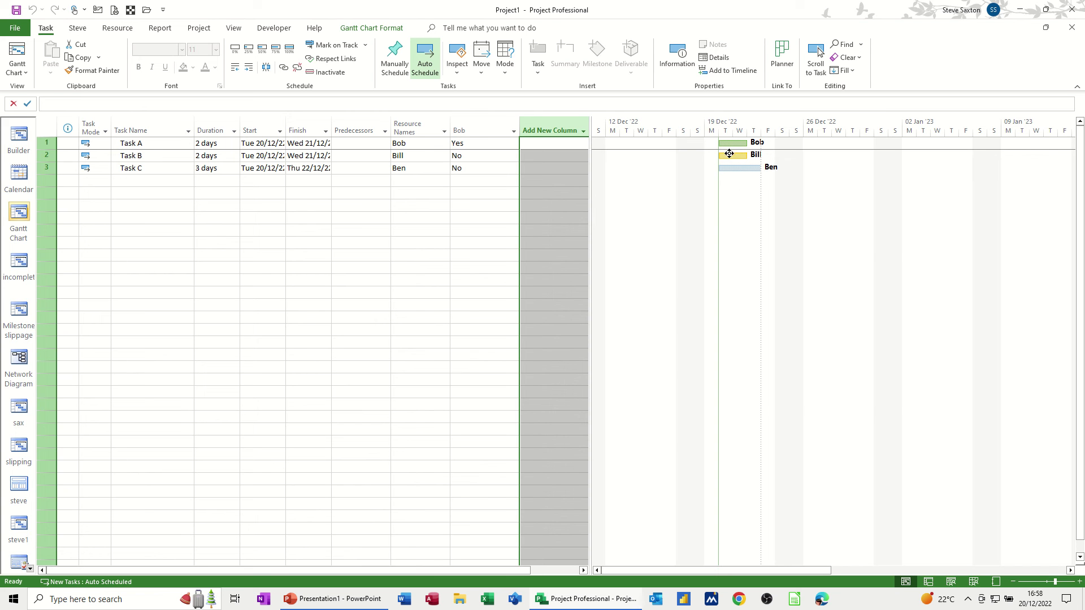
- Add Task D in row 4 with a 1-day duration
{"action": "left_click", "coordinate": [162, 184]}
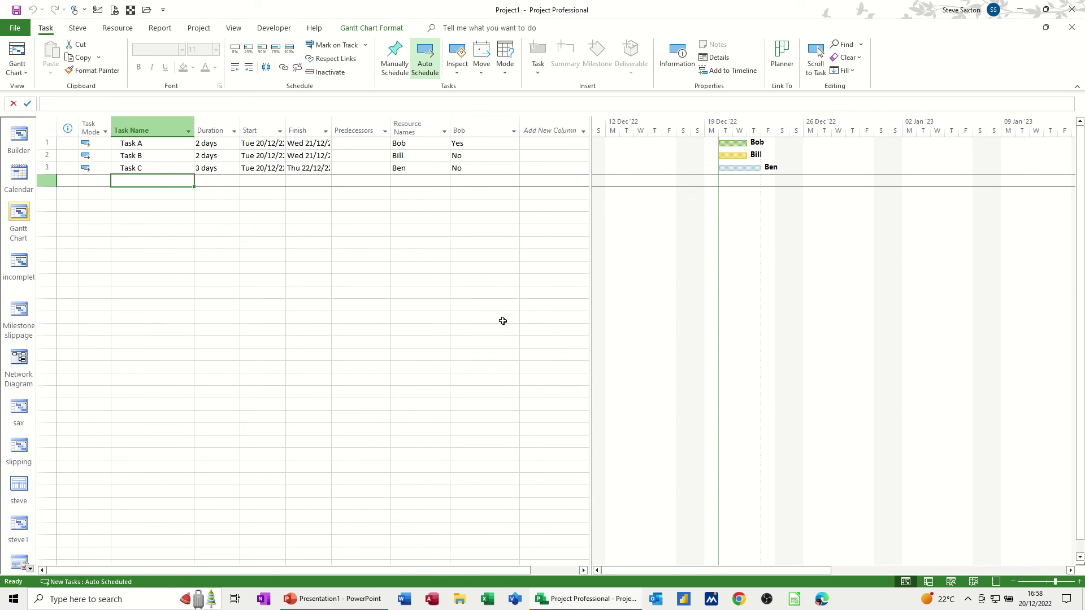
{"action": "type", "text": "Task D"}
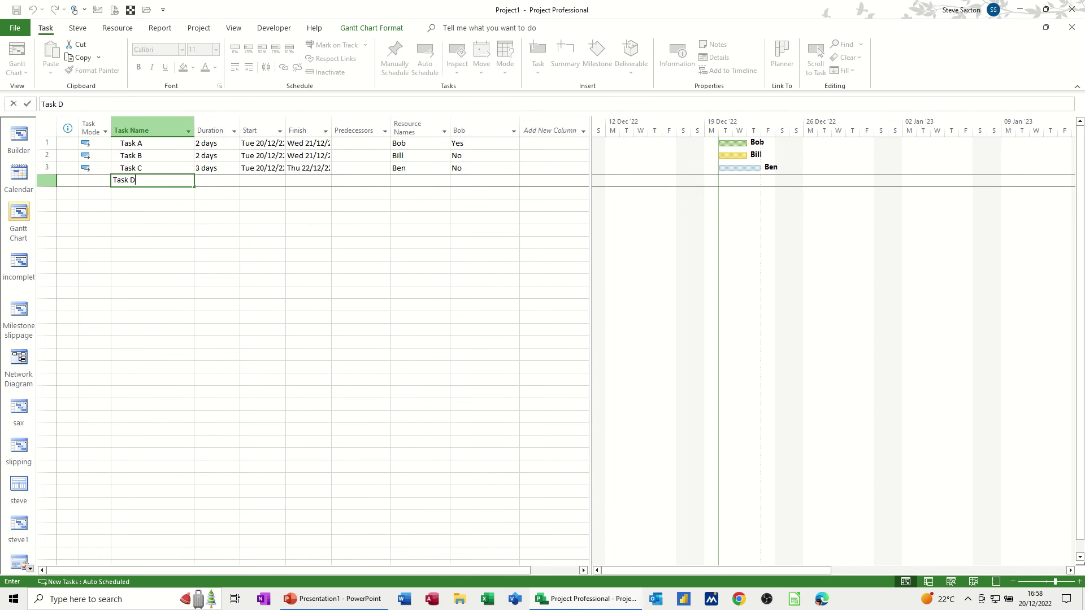
{"action": "key", "text": "Tab"}
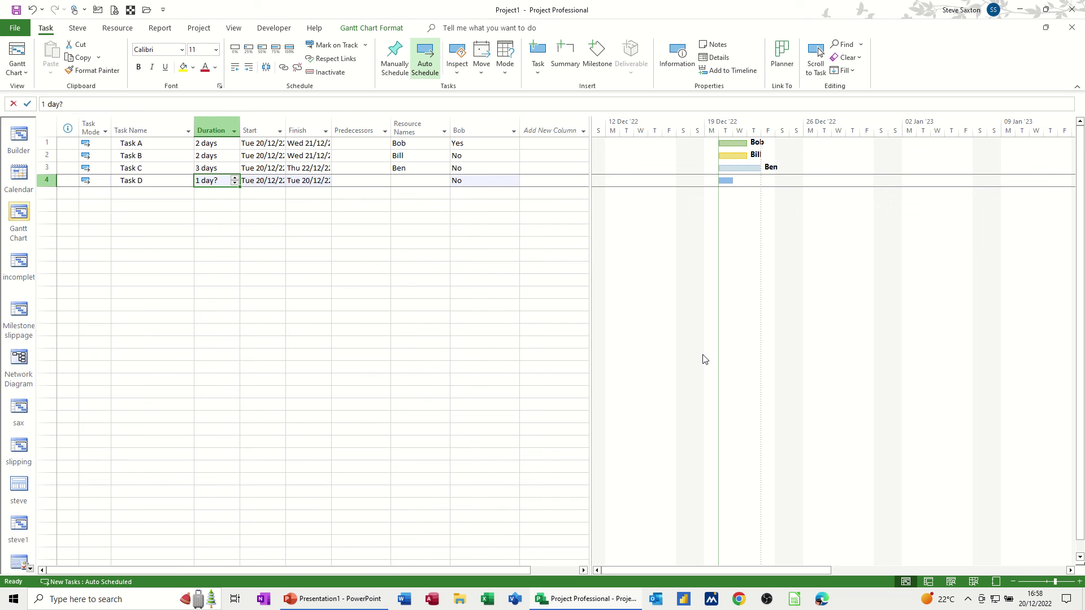
{"action": "type", "text": "1"}
{"action": "key", "text": "Tab"}
{"action": "key", "text": "Tab"}
{"action": "key", "text": "Tab"}
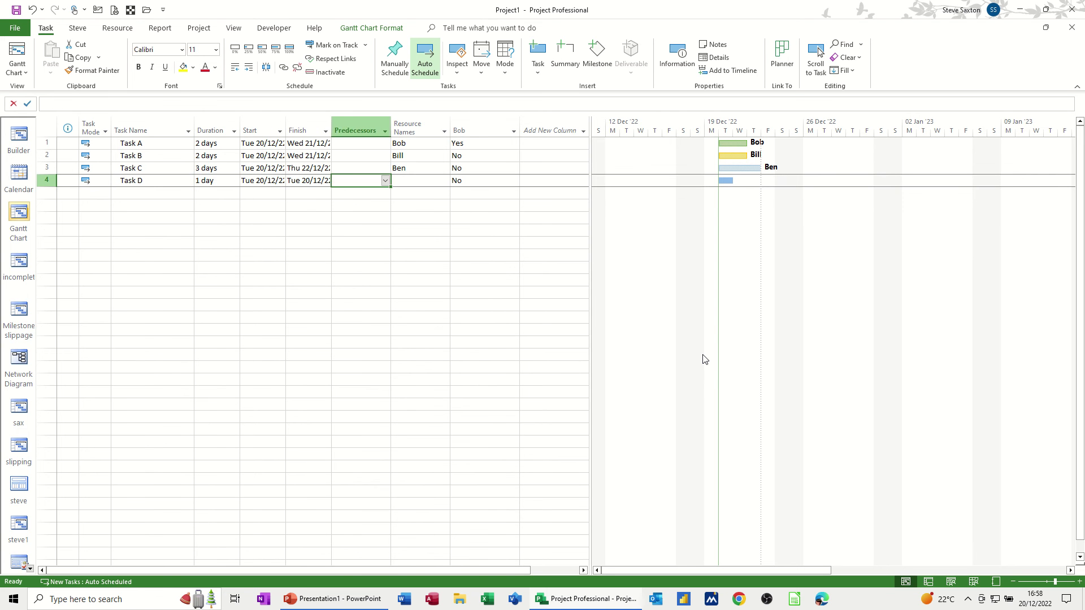
{"action": "key", "text": "Tab"}
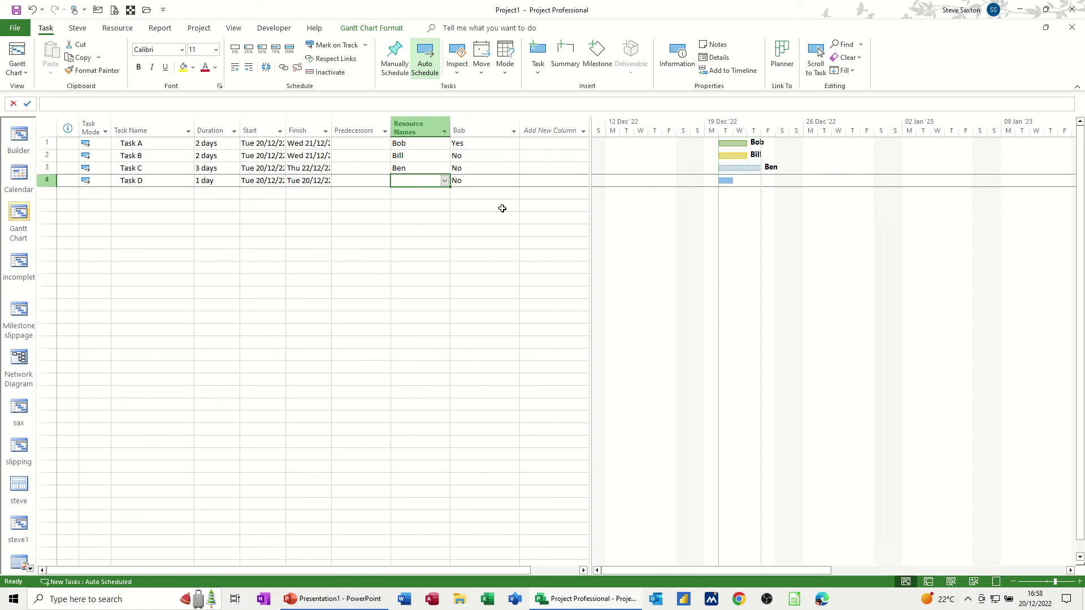
- Assign Task D to Bob, then change it to Bill, and finally to Ben
{"action": "type", "text": "Bob"}
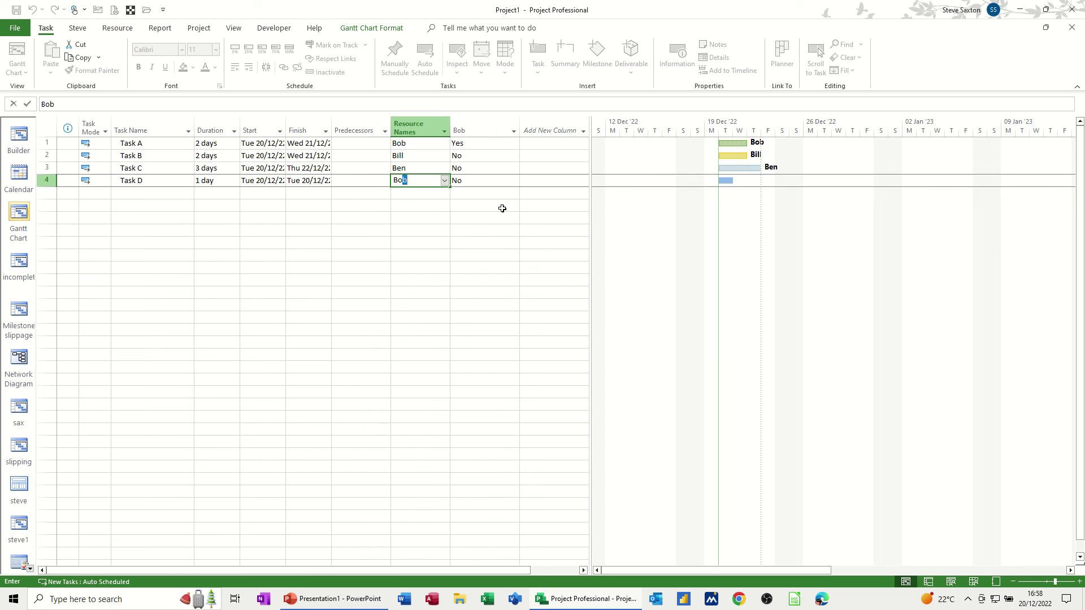
{"action": "key", "text": "Return"}
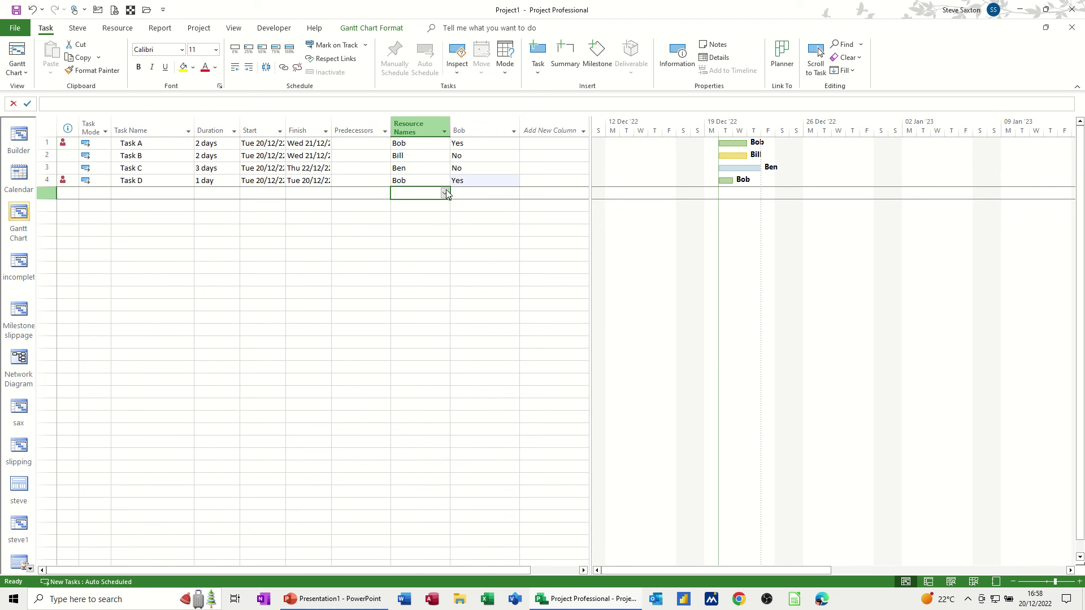
{"action": "left_click", "coordinate": [409, 180]}
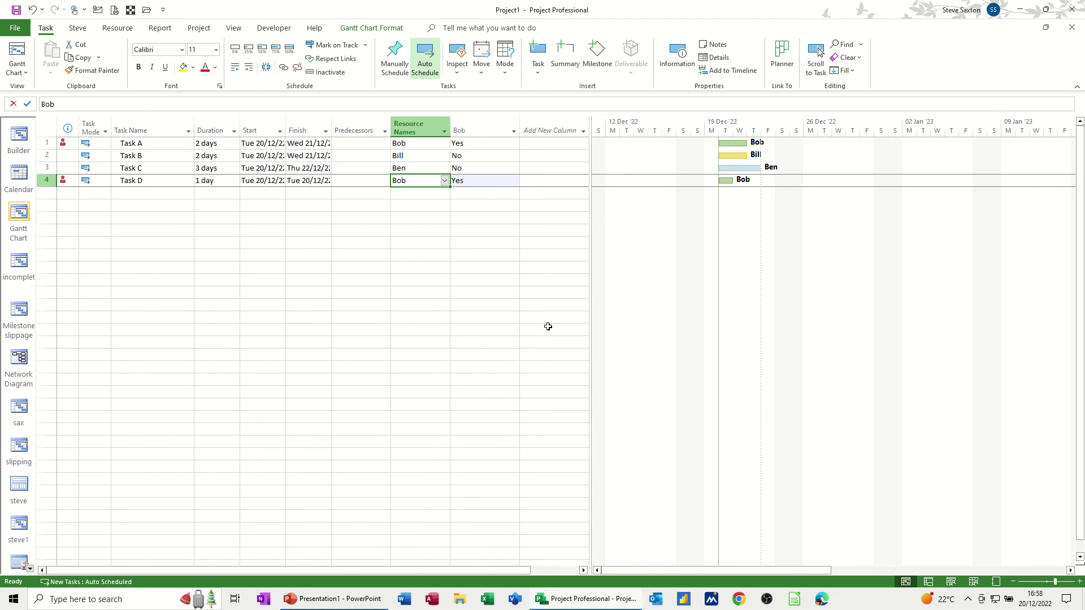
{"action": "type", "text": "Bill"}
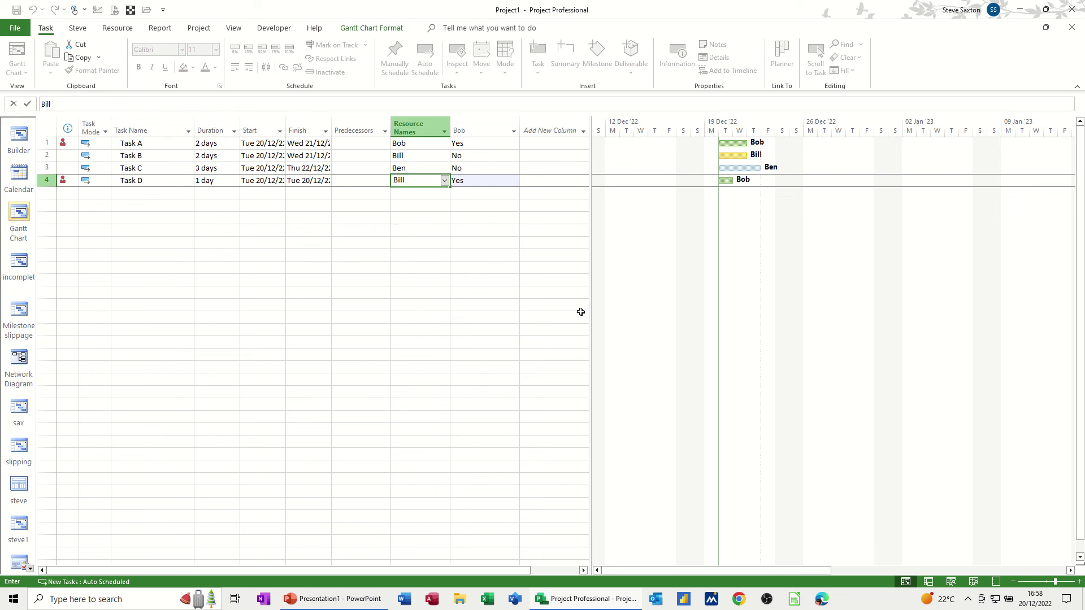
{"action": "left_click", "coordinate": [414, 204]}
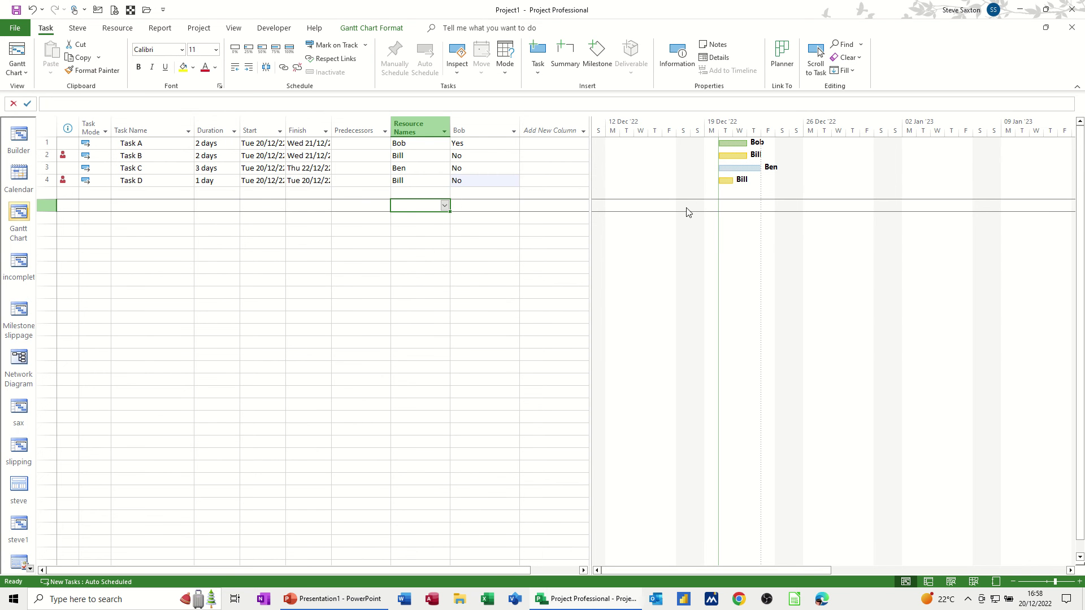
{"action": "left_click", "coordinate": [405, 179]}
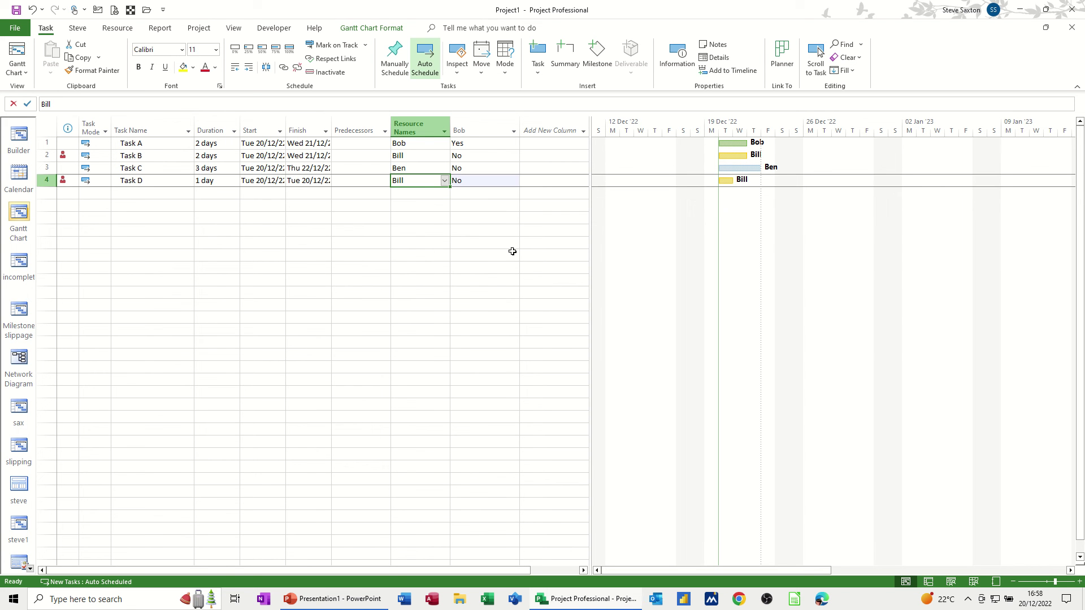
{"action": "type", "text": "Ben"}
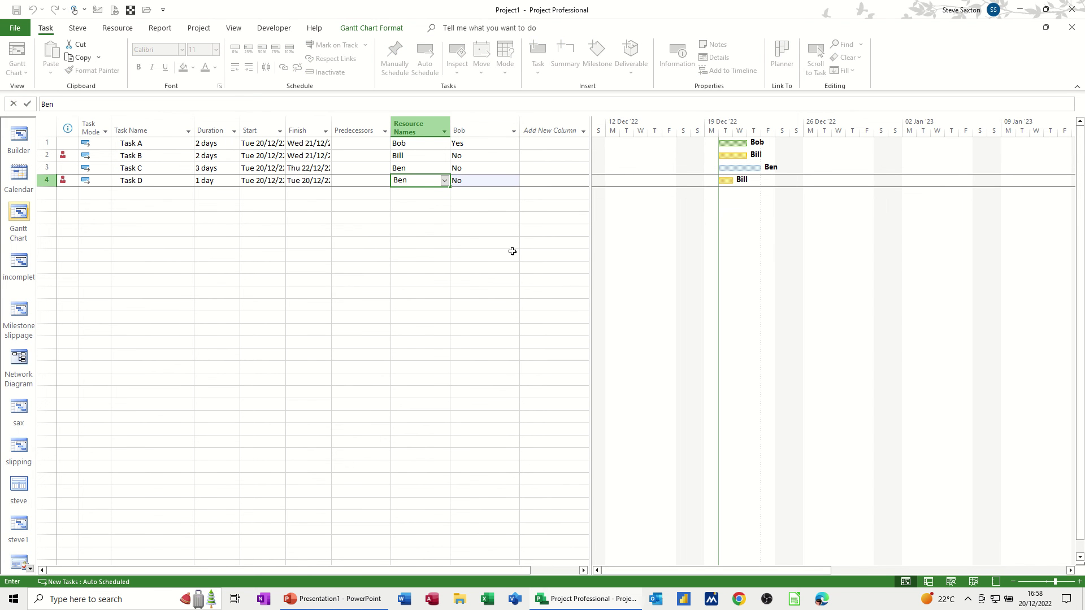
{"action": "key", "text": "Return"}
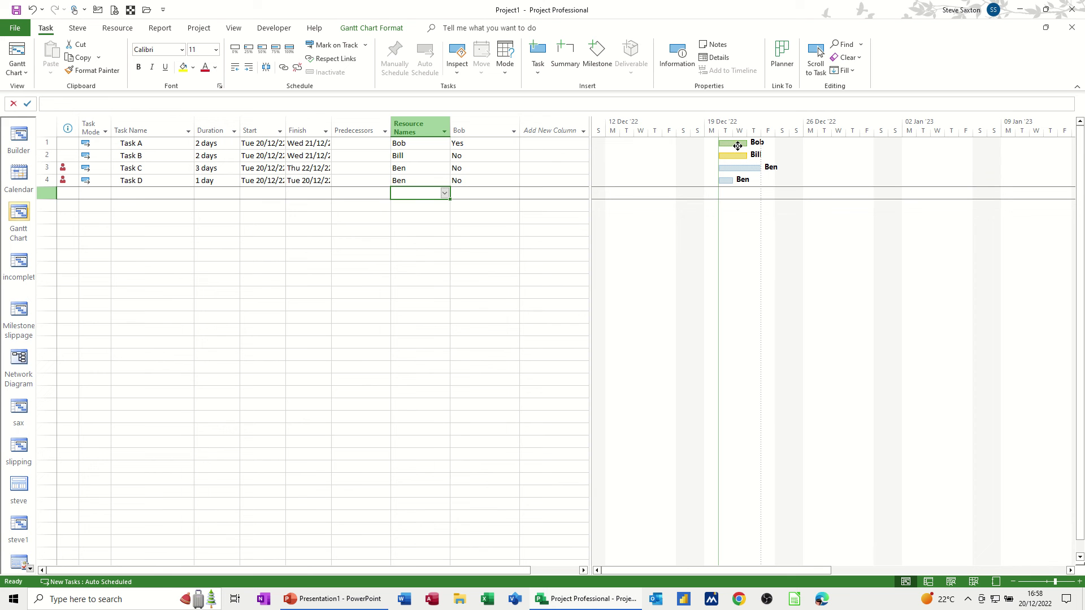
- Hide the Bob column from the task table
{"action": "left_click", "coordinate": [472, 126]}
{"action": "right_click", "coordinate": [473, 129]}
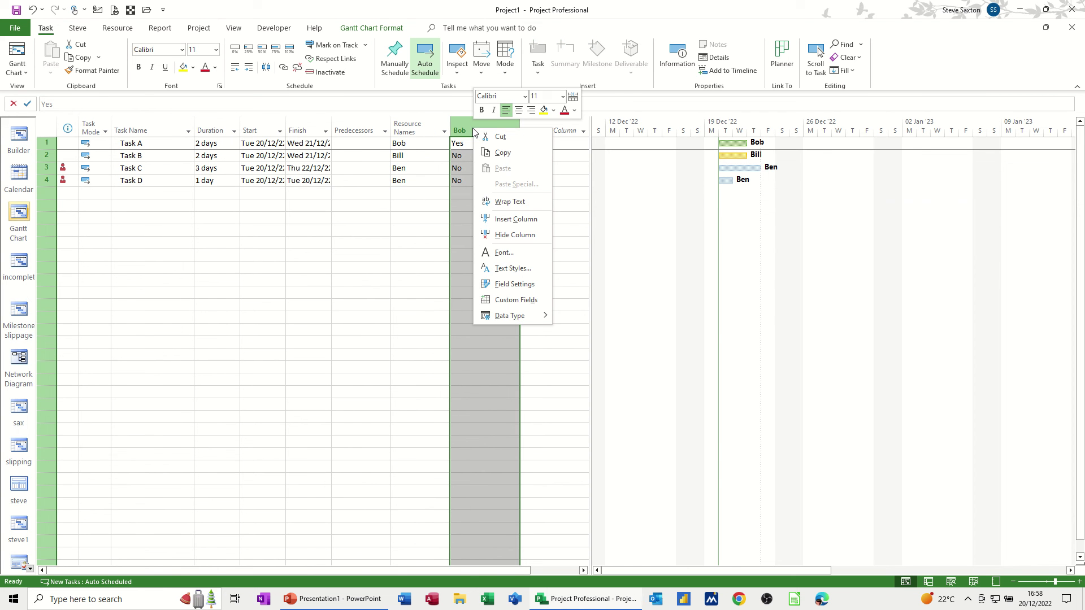
{"action": "left_click", "coordinate": [514, 236]}
{"action": "left_click", "coordinate": [416, 194]}
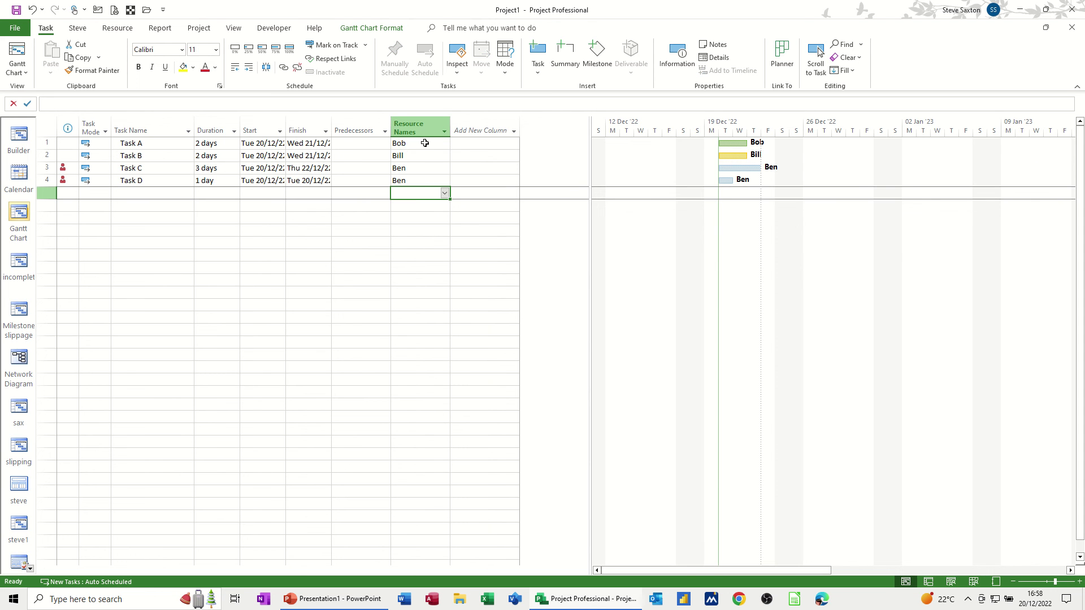
- Add Task E in row 5 with a 2-day duration, assigned to Bill
{"action": "left_click", "coordinate": [127, 194]}
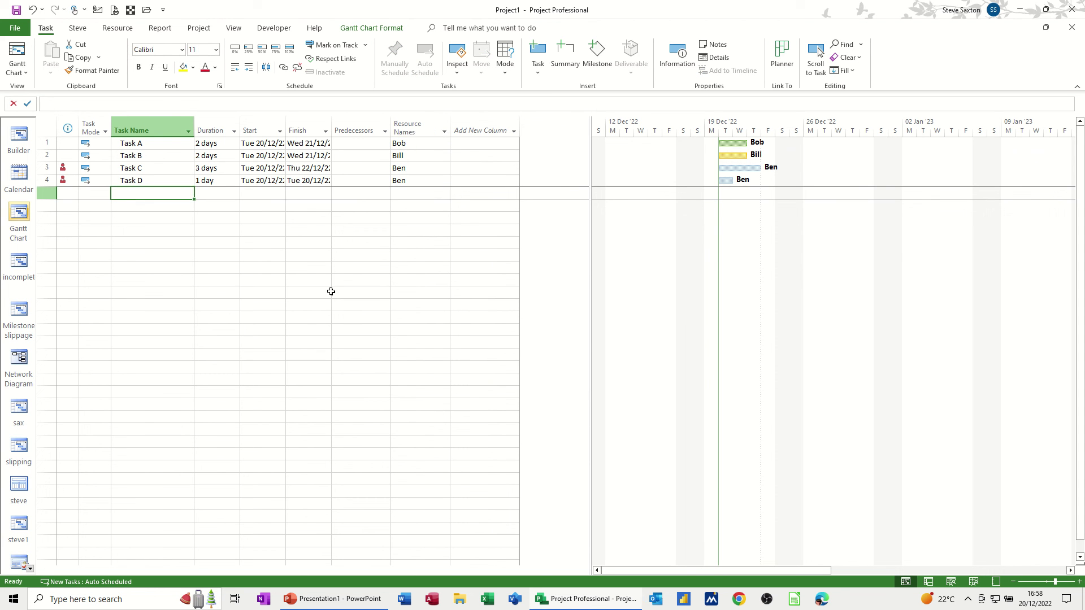
{"action": "type", "text": "Tas"}
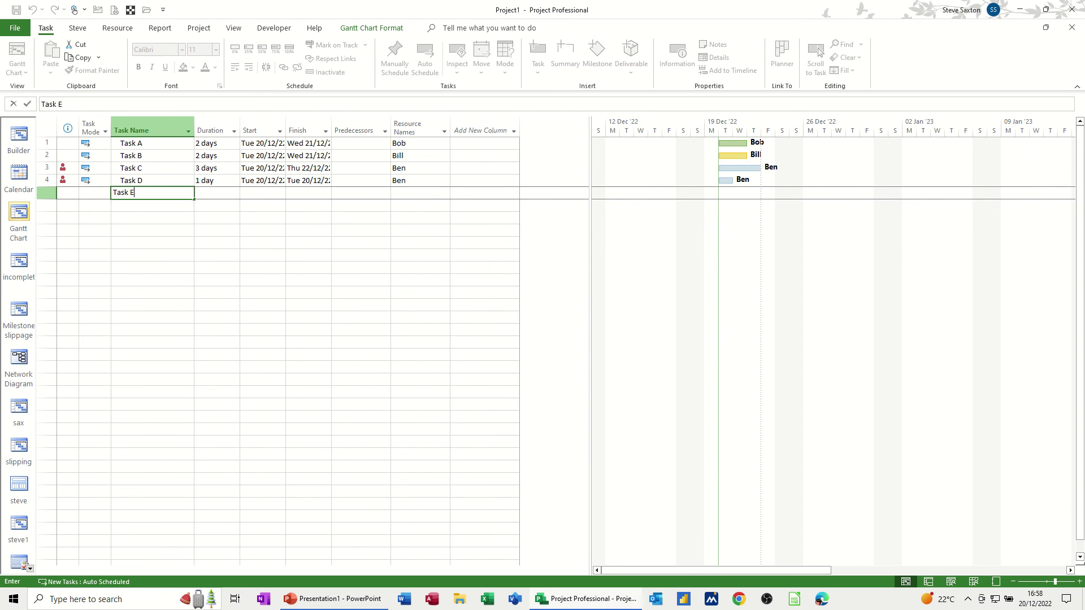
{"action": "type", "text": "k E"}
{"action": "key", "text": "Tab"}
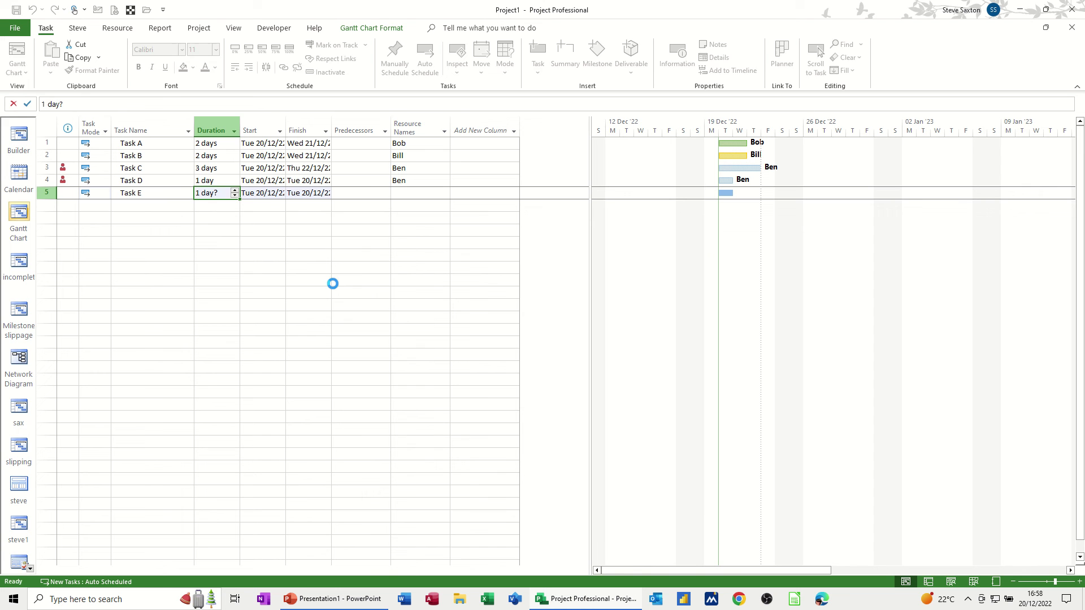
{"action": "type", "text": "2"}
{"action": "left_click", "coordinate": [410, 196]}
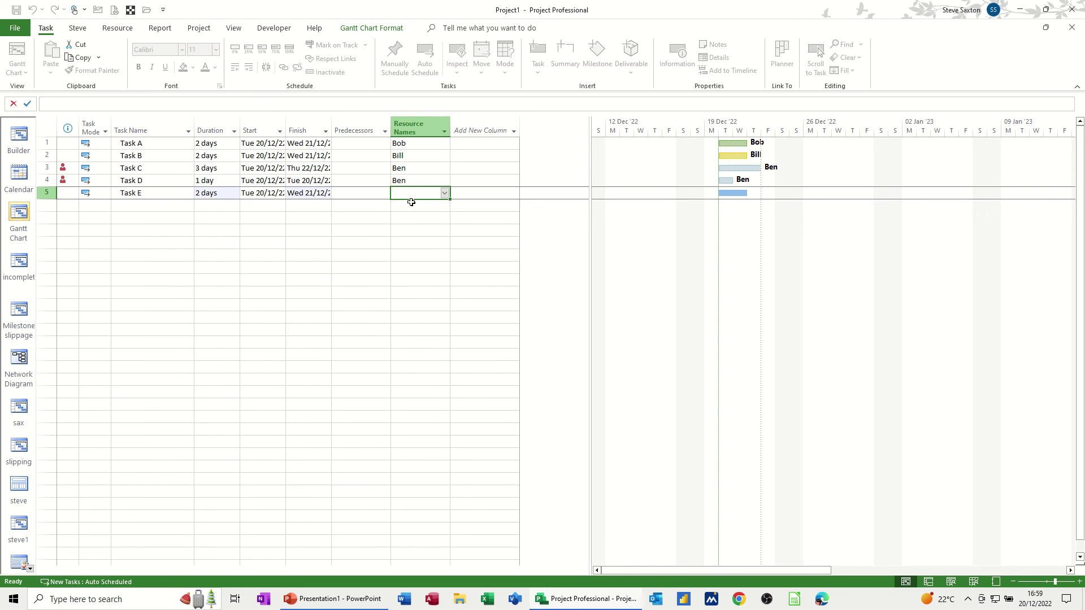
{"action": "type", "text": "Bill"}
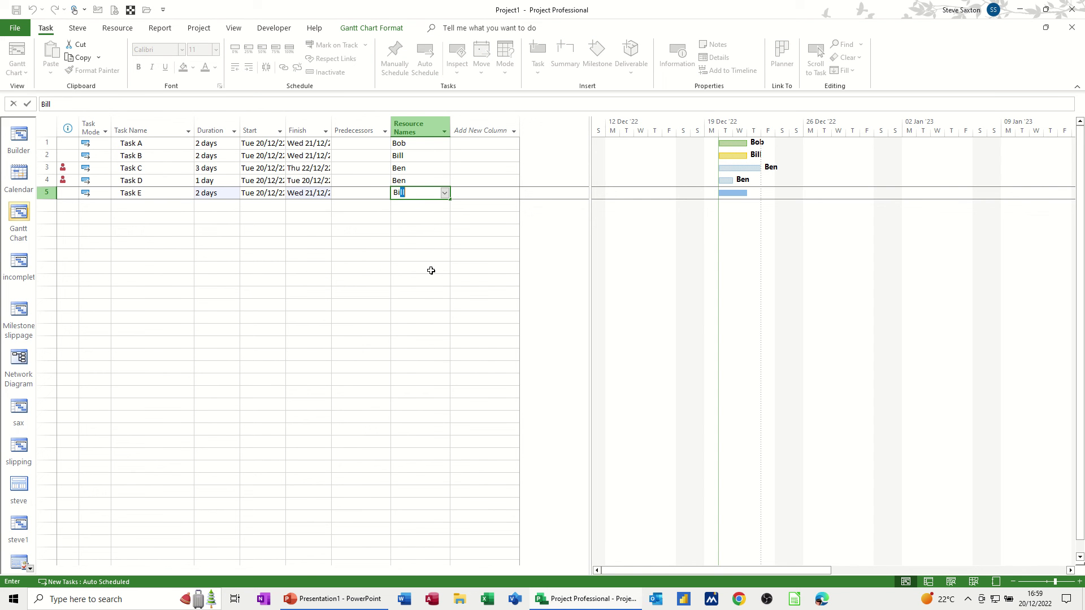
{"action": "key", "text": "Return"}
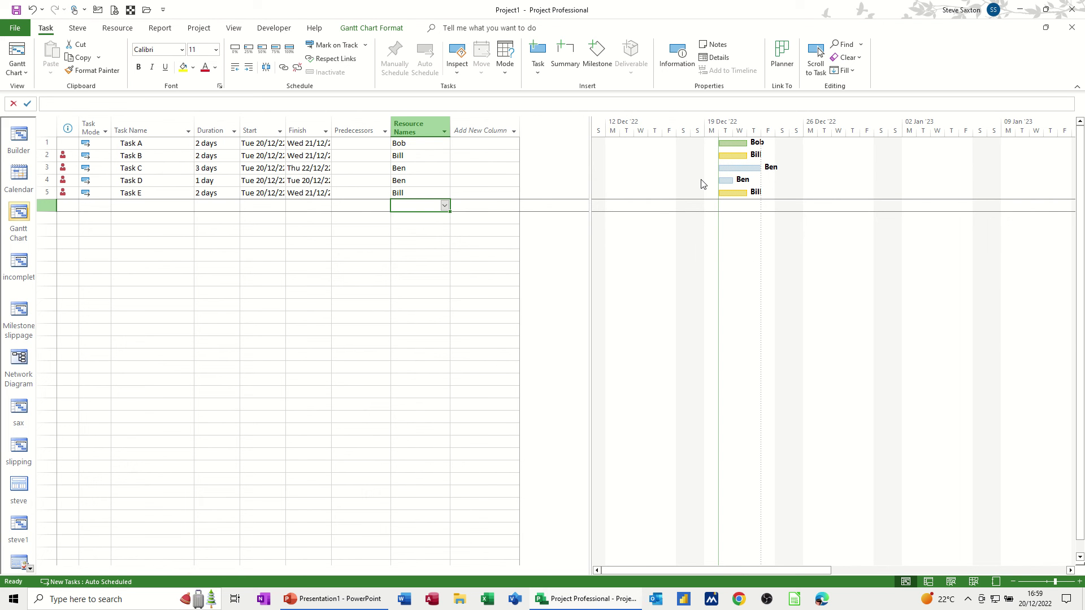
{"action": "double_click", "coordinate": [651, 255]}
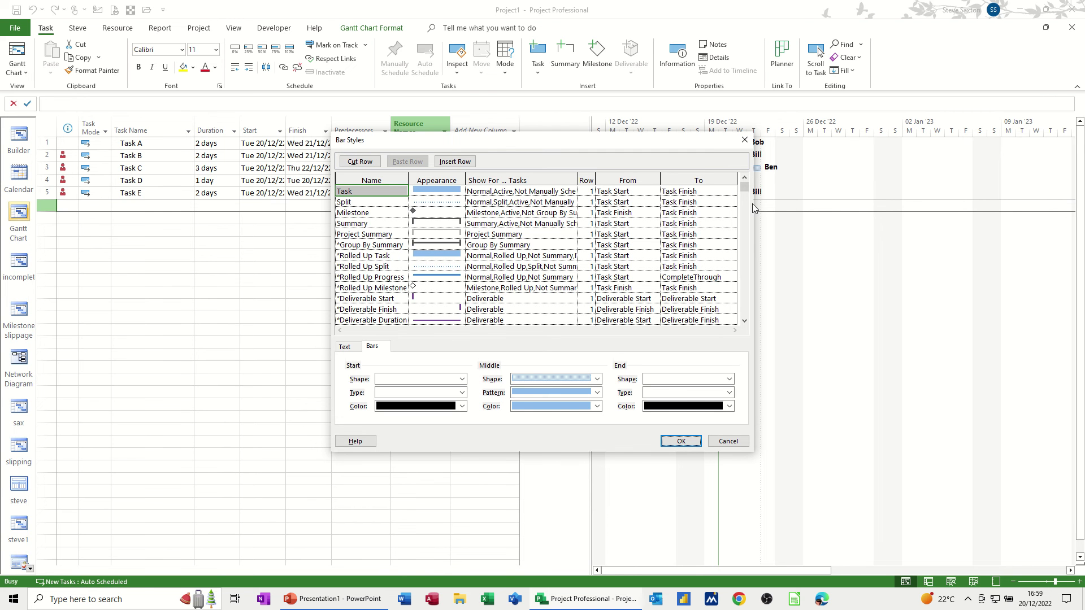
{"action": "left_click_drag", "start_coordinate": [745, 190], "coordinate": [748, 214]}
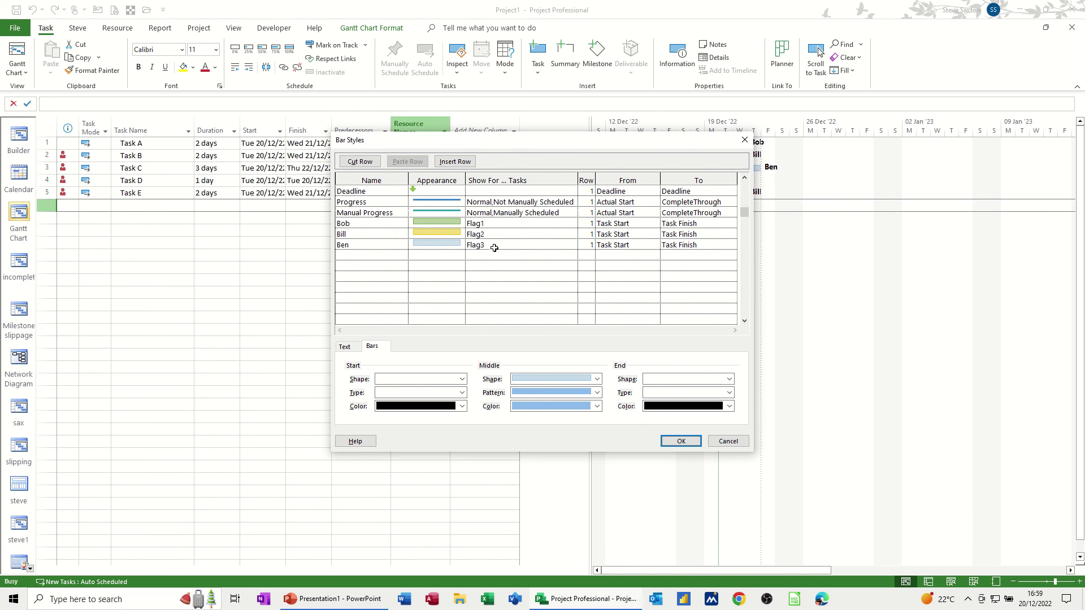
{"action": "left_click", "coordinate": [667, 444]}
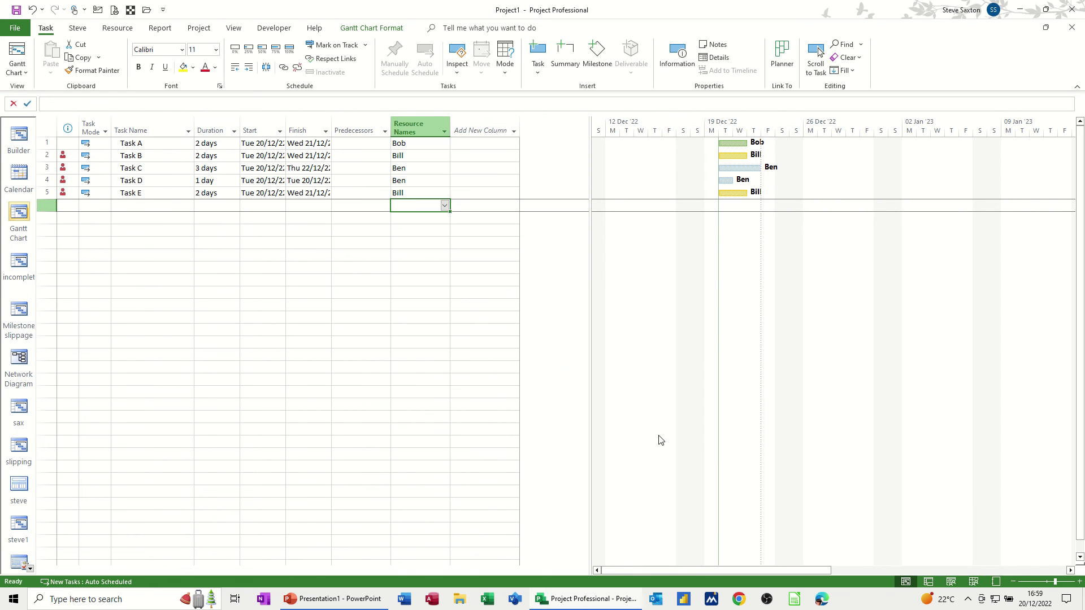
{"action": "right_click", "coordinate": [469, 124]}
{"action": "left_click", "coordinate": [498, 298]}
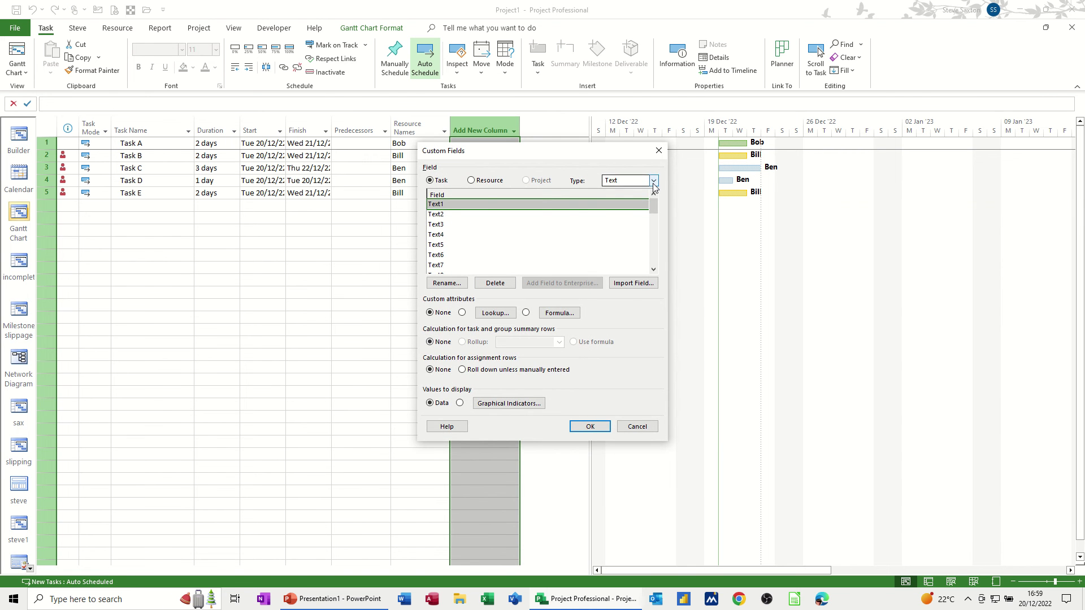
{"action": "left_click", "coordinate": [653, 180]}
{"action": "left_click", "coordinate": [624, 225]}
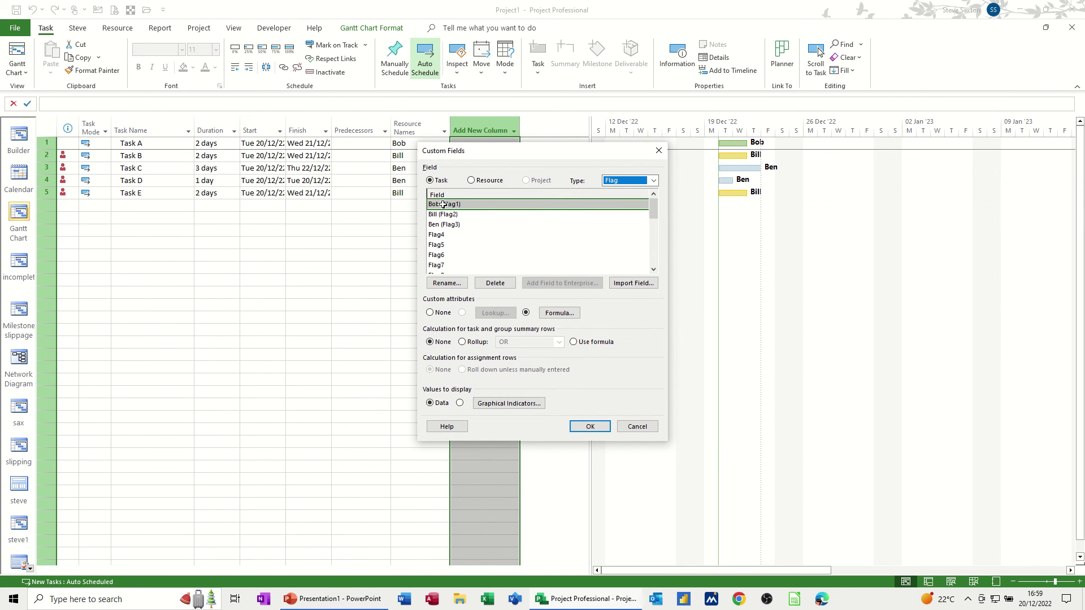
{"action": "left_click", "coordinate": [545, 315]}
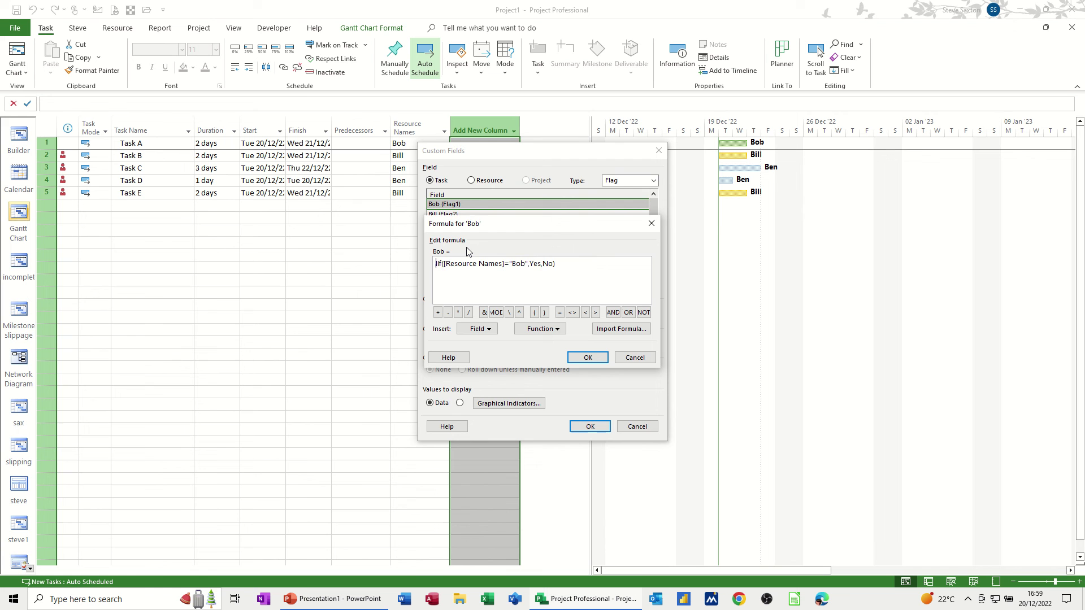
{"action": "left_click", "coordinate": [585, 357]}
{"action": "left_click", "coordinate": [587, 427]}
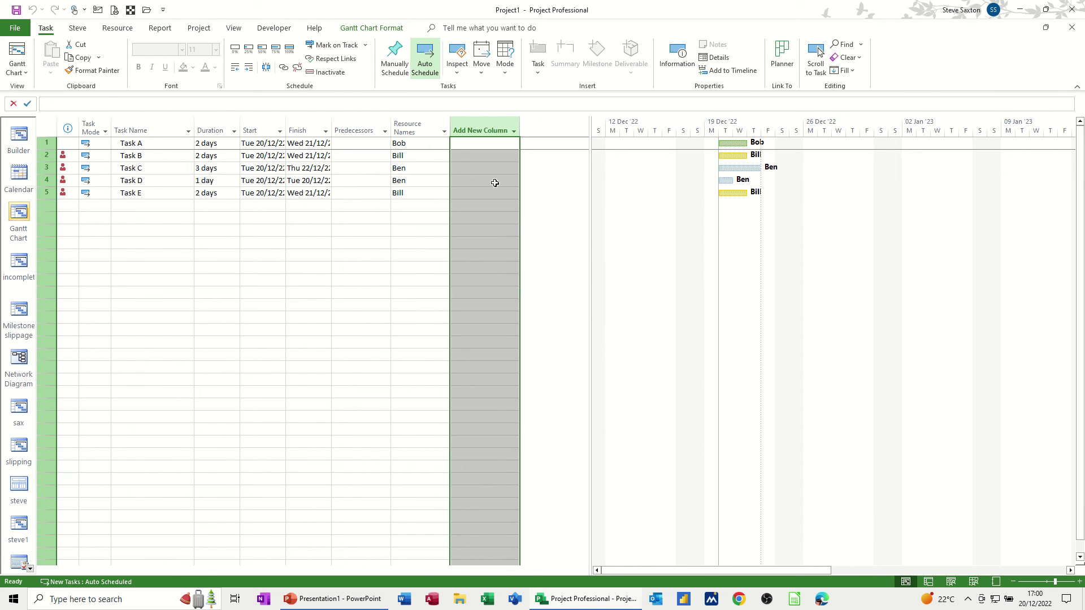
{"action": "left_click", "coordinate": [485, 165]}
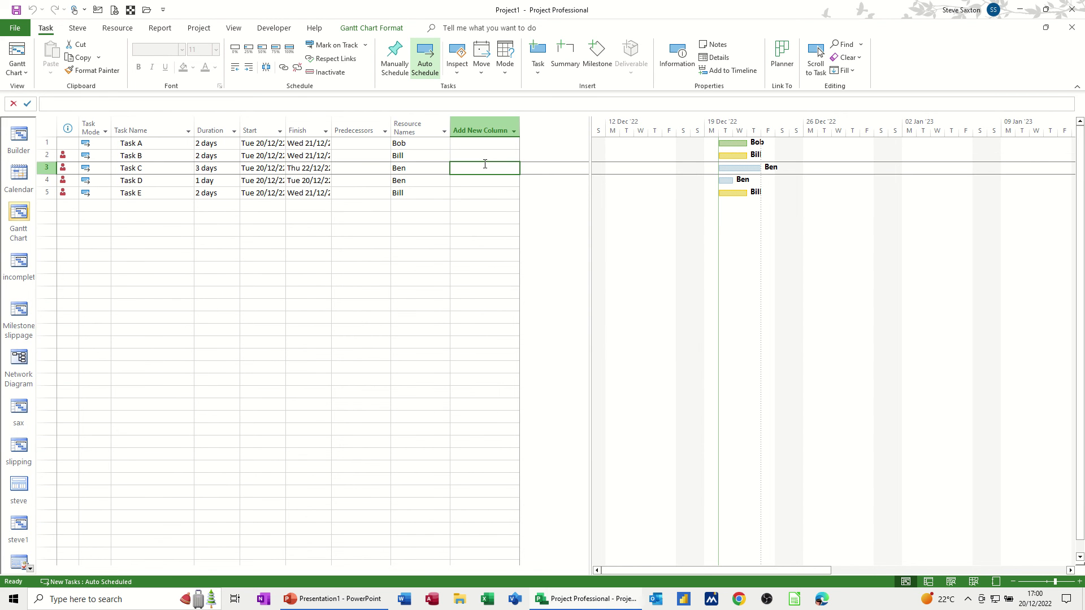